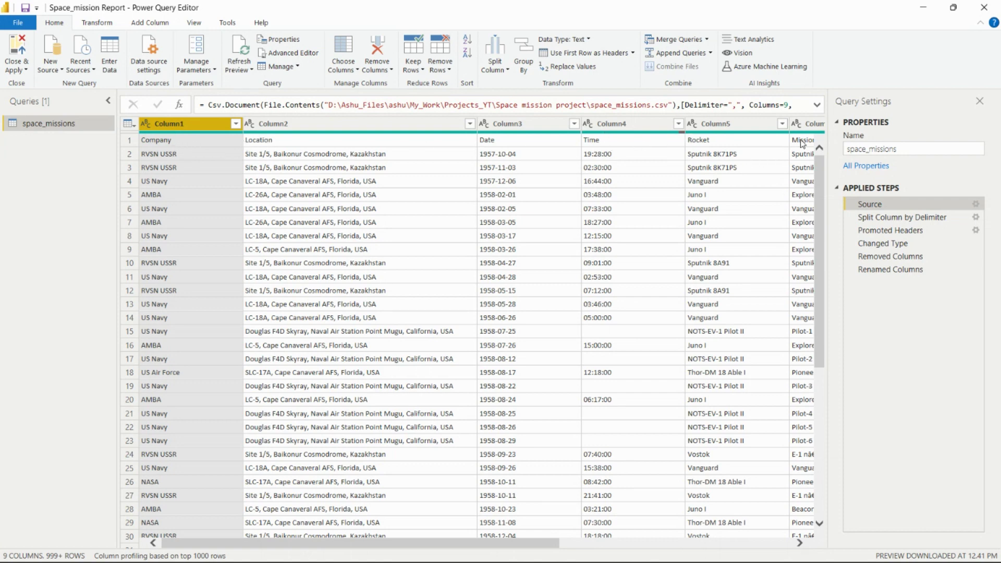
pyautogui.moveTo(376, 553); pyautogui.dragTo(304, 542)
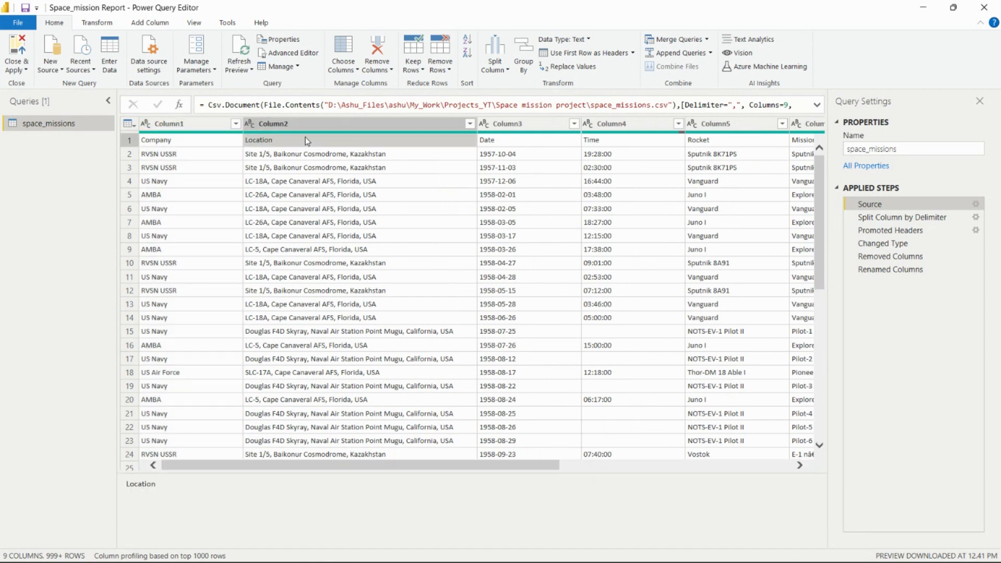
pyautogui.click(307, 129)
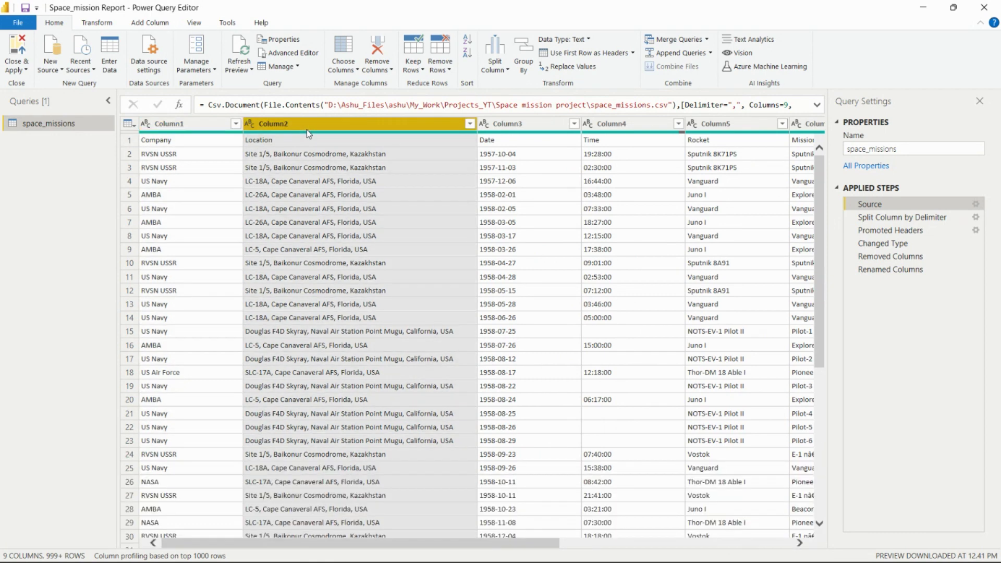
pyautogui.moveTo(309, 134)
pyautogui.rightClick(364, 126)
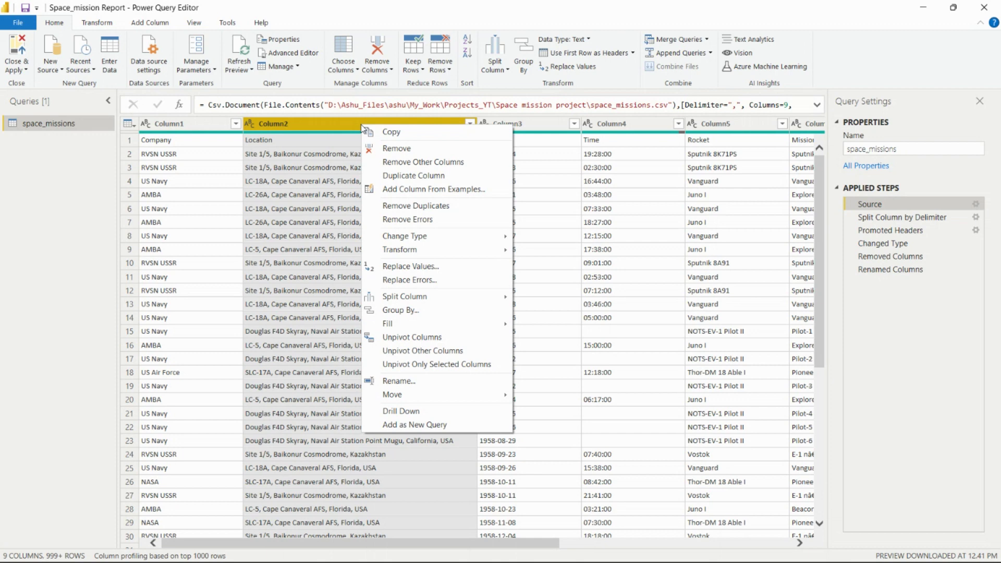
pyautogui.moveTo(441, 301)
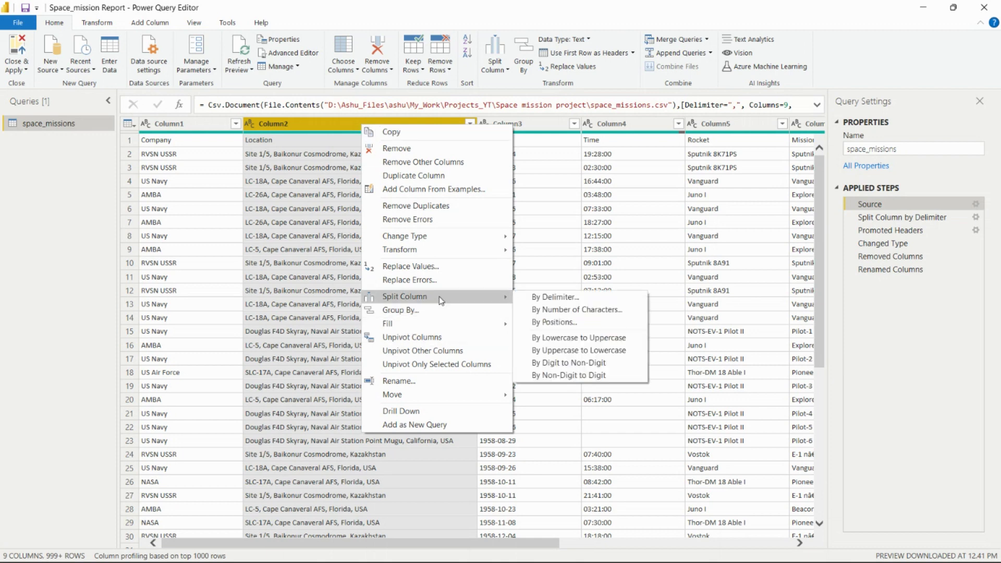
pyautogui.click(552, 296)
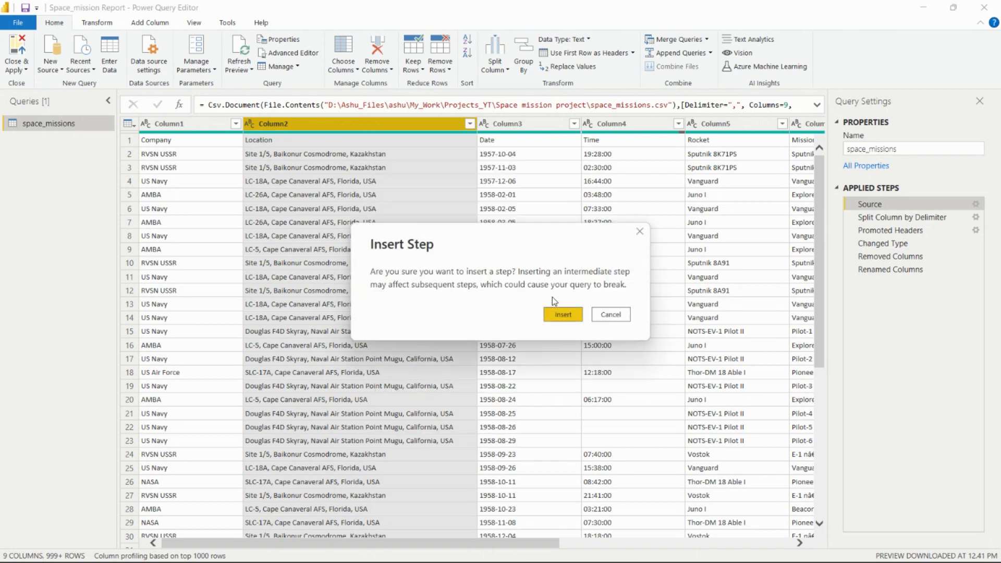
pyautogui.click(562, 313)
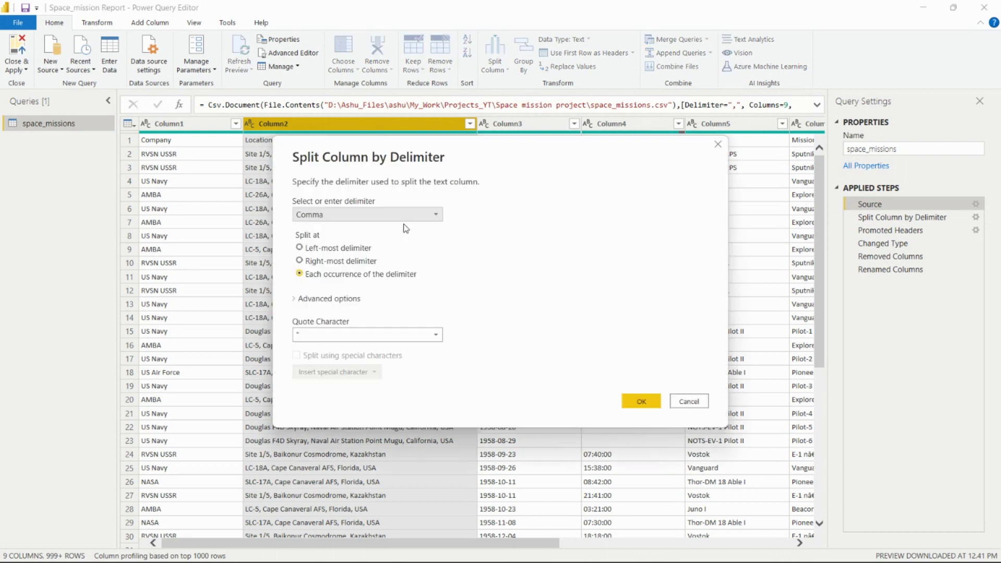
pyautogui.click(301, 261)
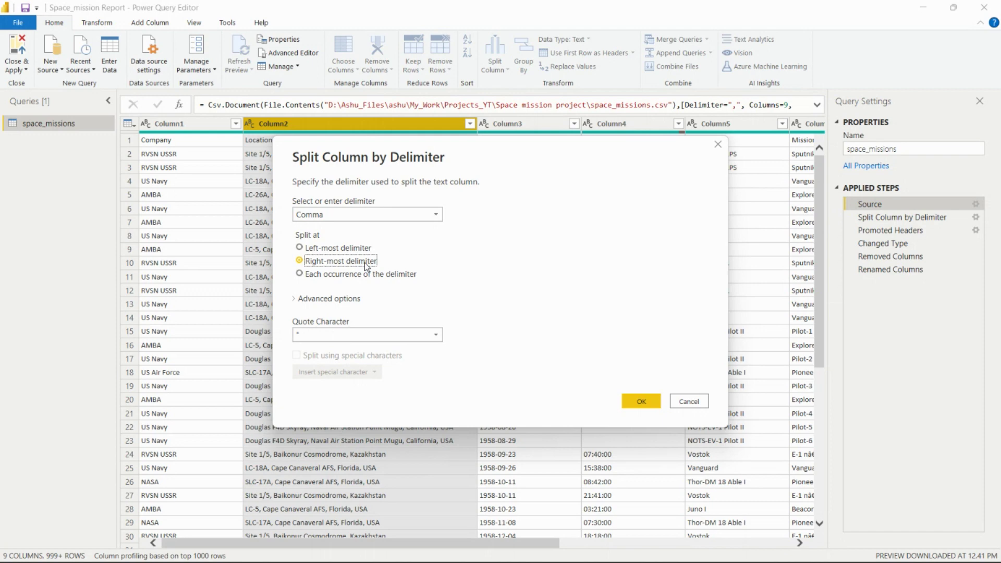
pyautogui.click(420, 338)
pyautogui.click(315, 349)
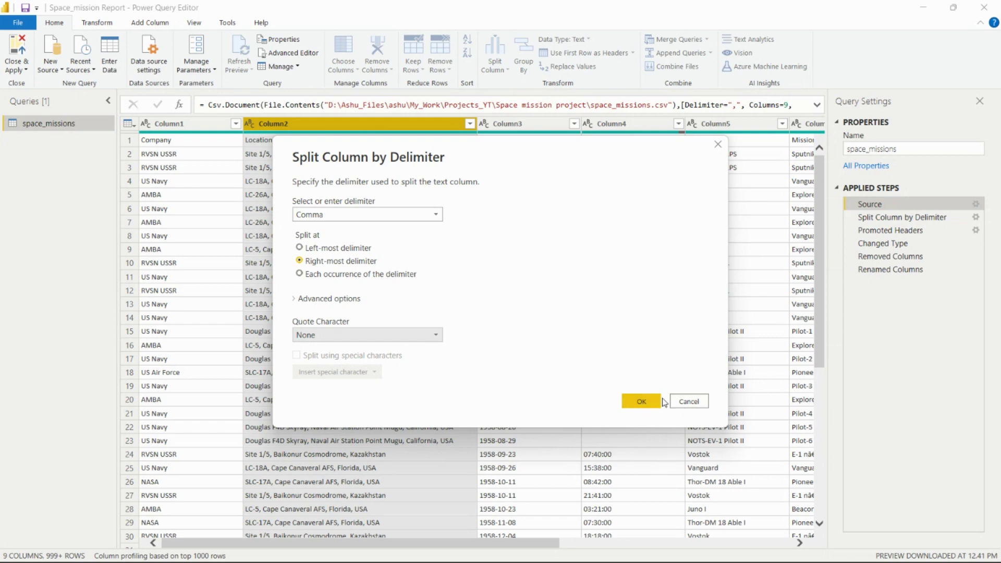
pyautogui.click(687, 402)
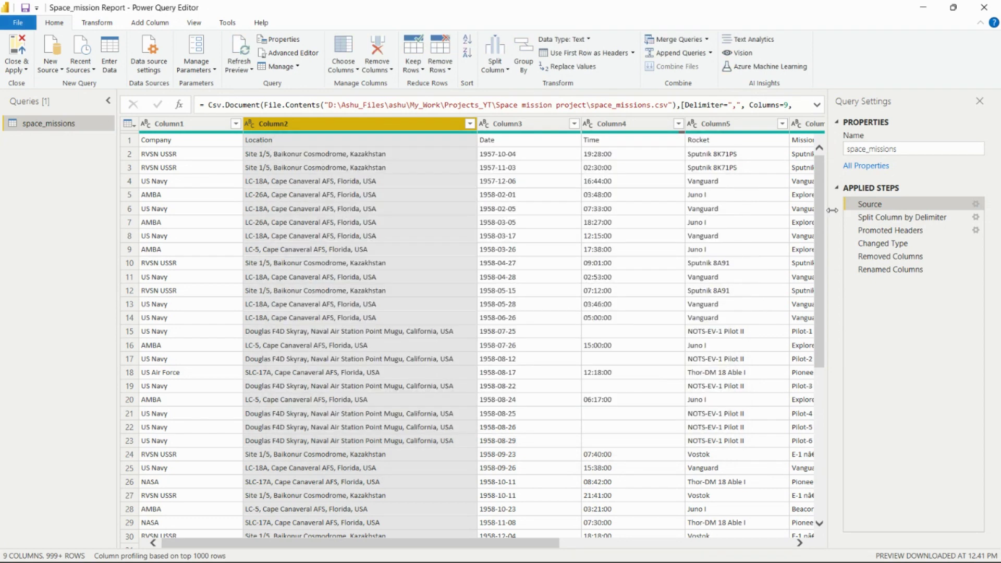
# Review the Split Column by Delimiter step, comparing the contents of Column2.1 and Column2.2.
pyautogui.click(883, 219)
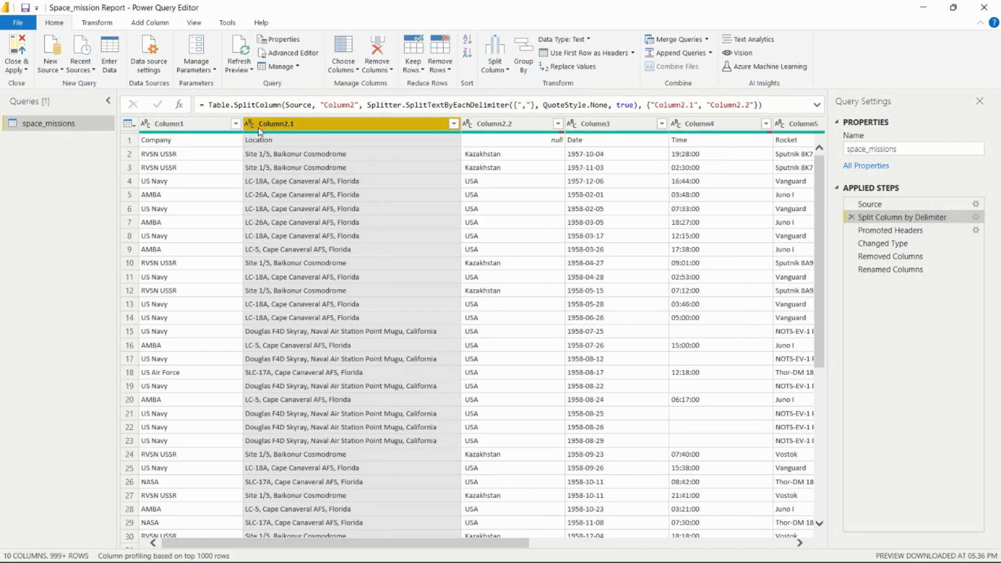
pyautogui.click(505, 128)
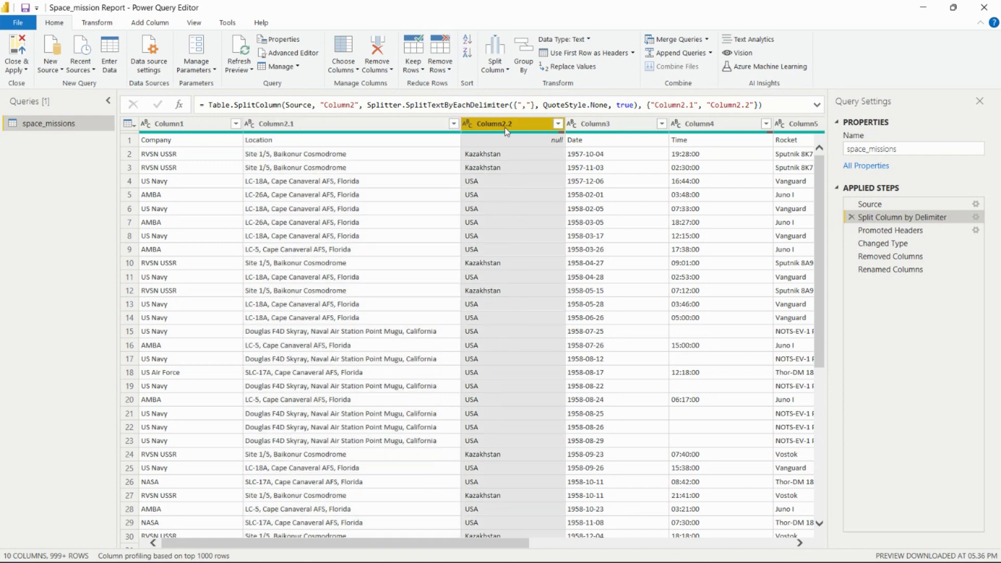
pyautogui.click(308, 129)
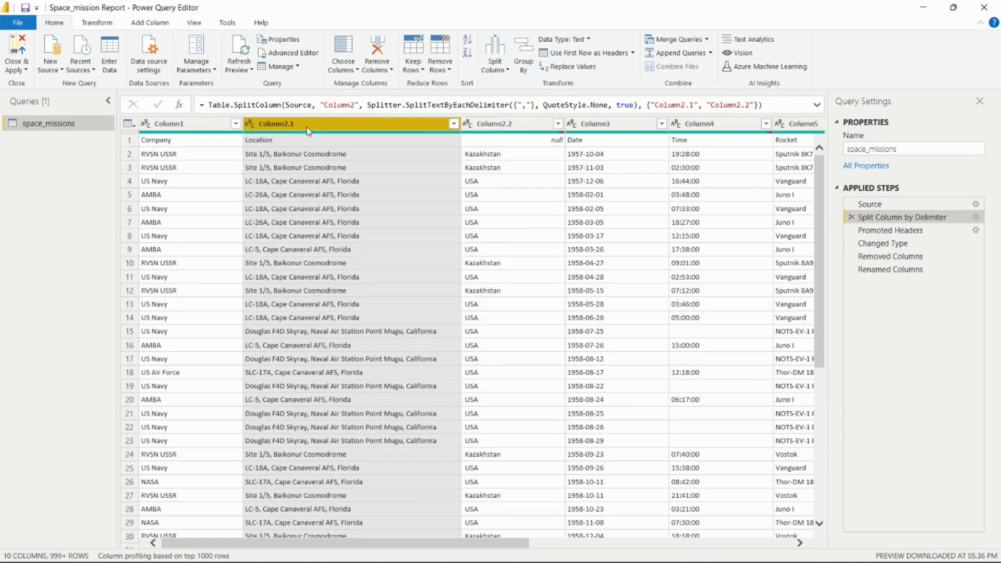
pyautogui.click(511, 125)
pyautogui.click(378, 129)
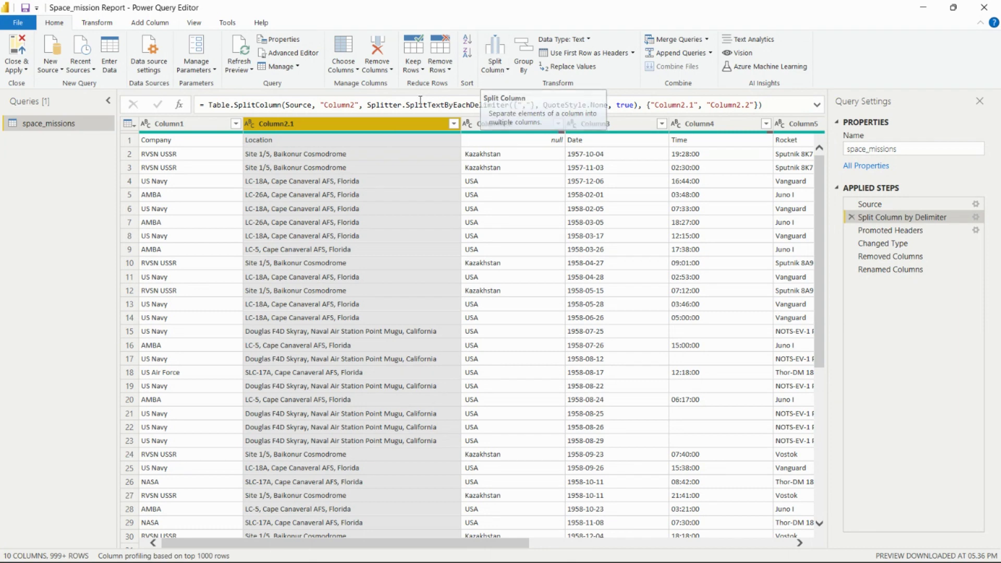
pyautogui.rightClick(345, 127)
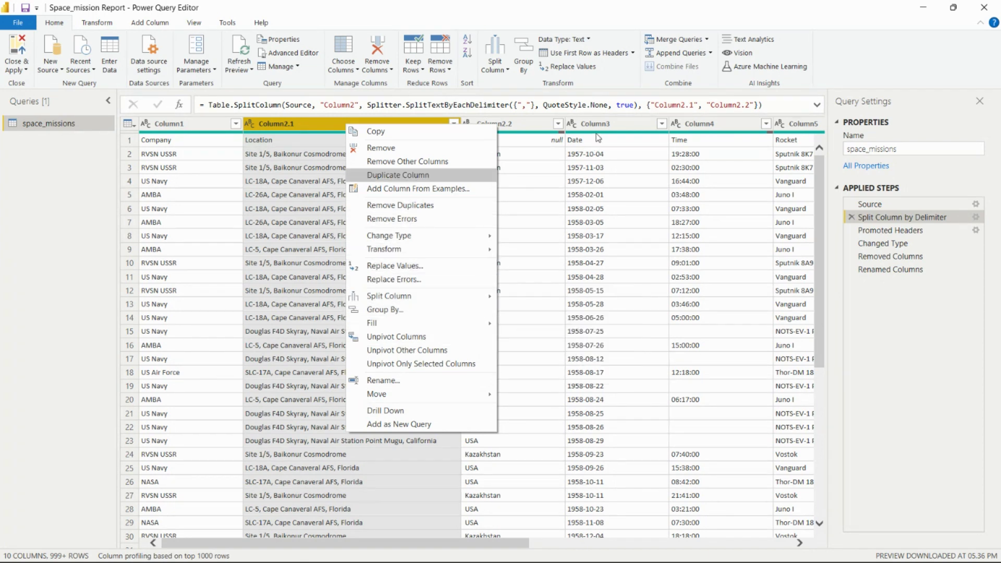
pyautogui.click(536, 123)
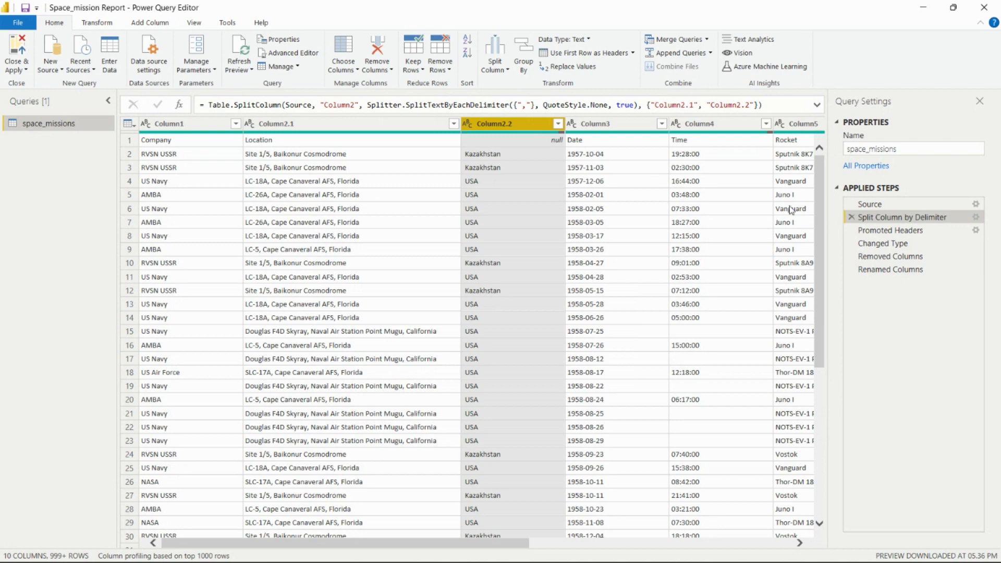
# Compare the table at the Split Column by Delimiter and Promoted Headers steps, checking the option that uses the first row as headers.
pyautogui.click(884, 232)
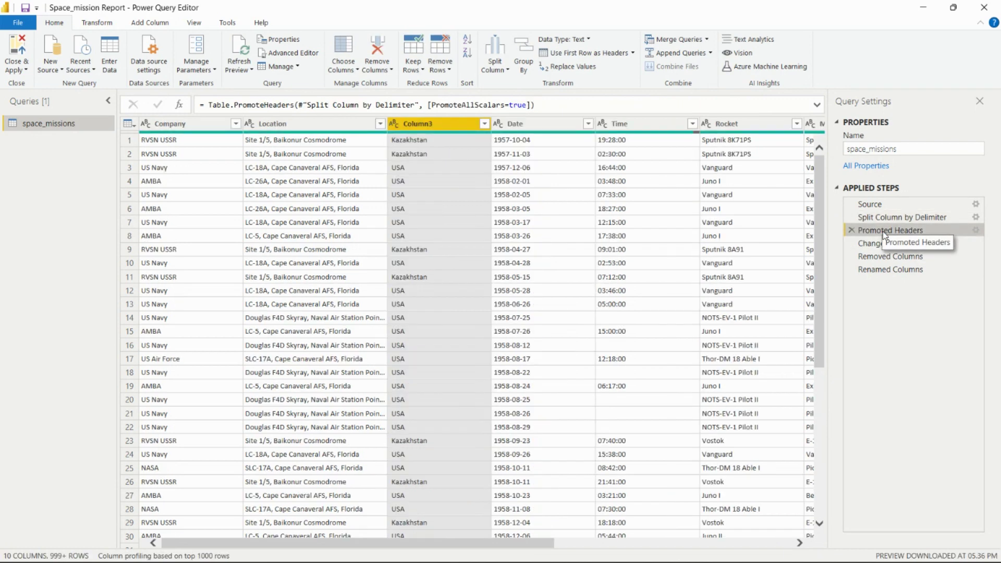
pyautogui.click(876, 219)
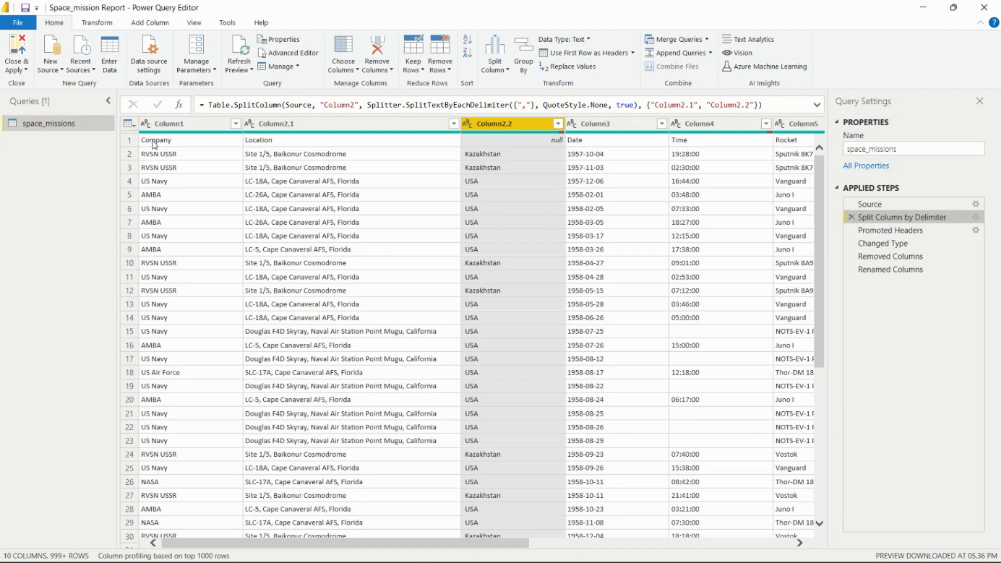
pyautogui.click(127, 124)
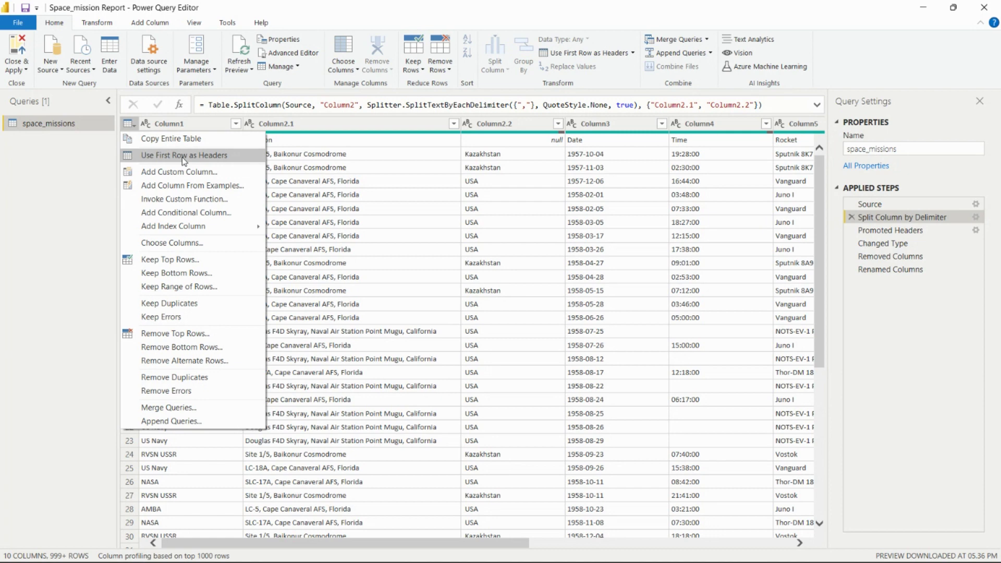
pyautogui.click(869, 231)
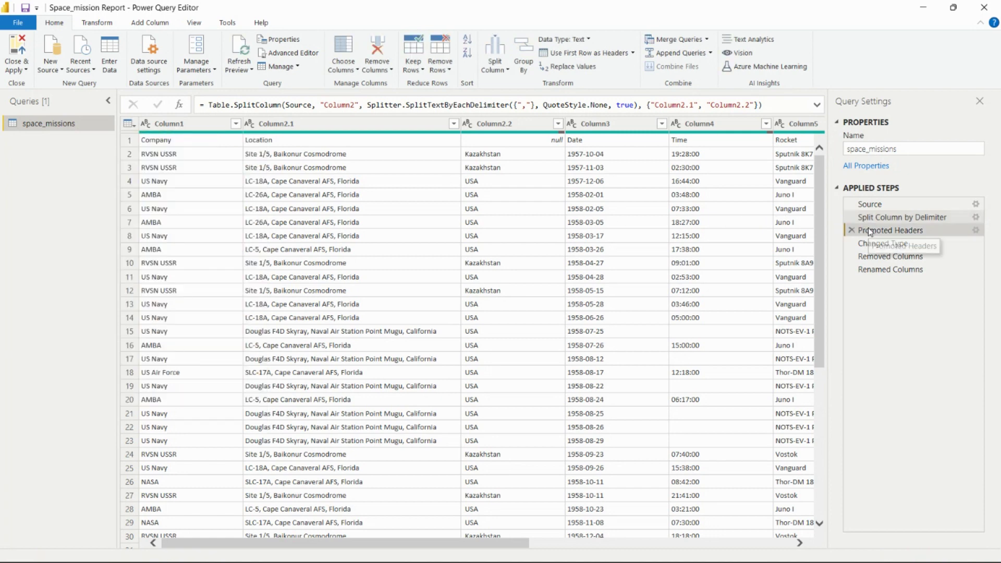
pyautogui.click(170, 125)
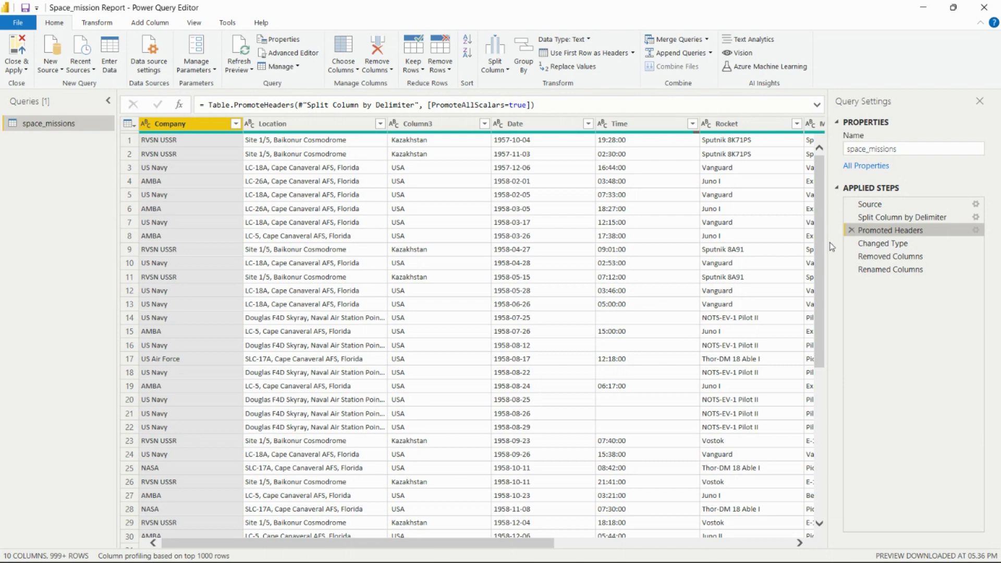
# Review the Changed Type, Removed Columns and Renamed Columns steps to see how each one alters the space_missions table.
pyautogui.click(861, 243)
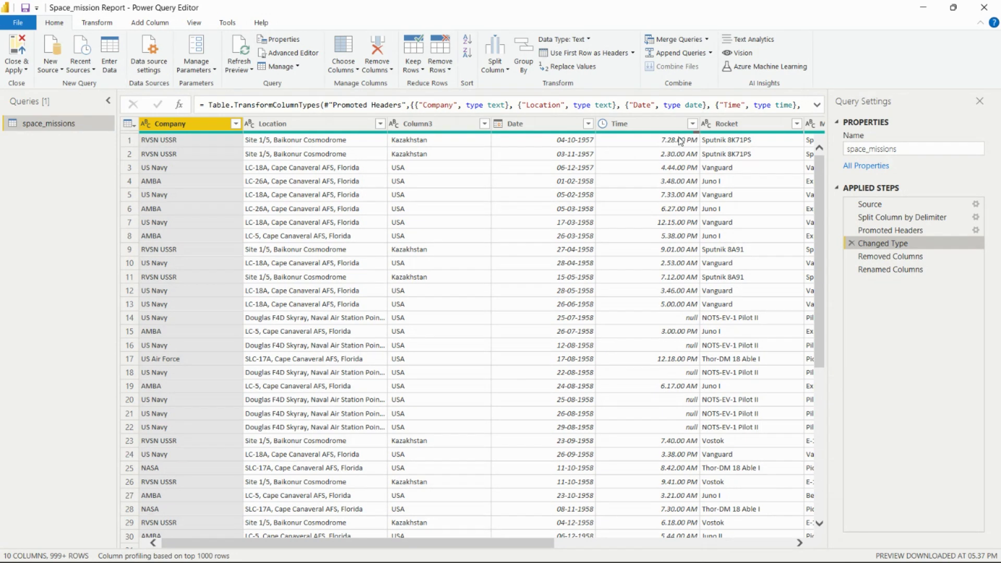
pyautogui.click(884, 259)
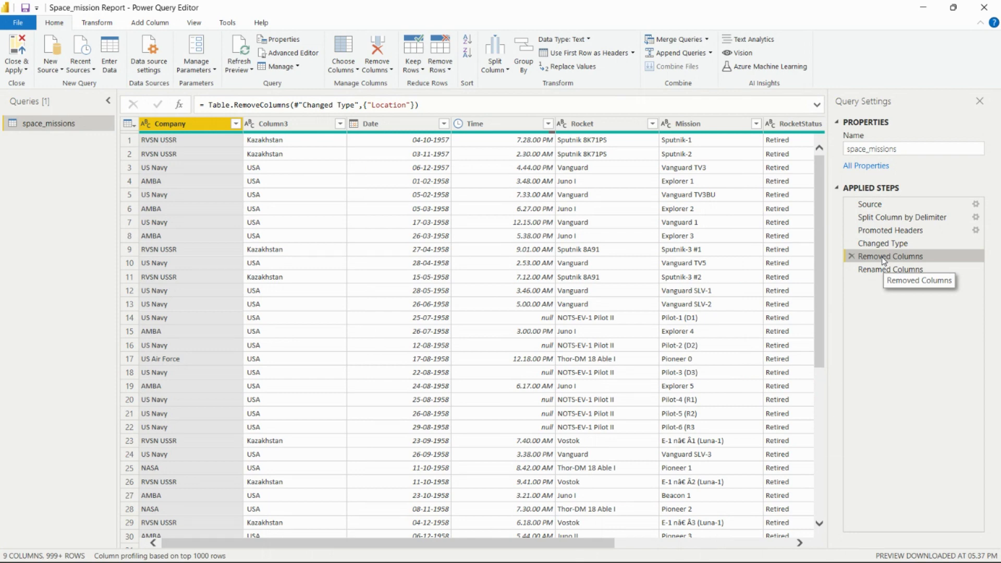
pyautogui.click(882, 245)
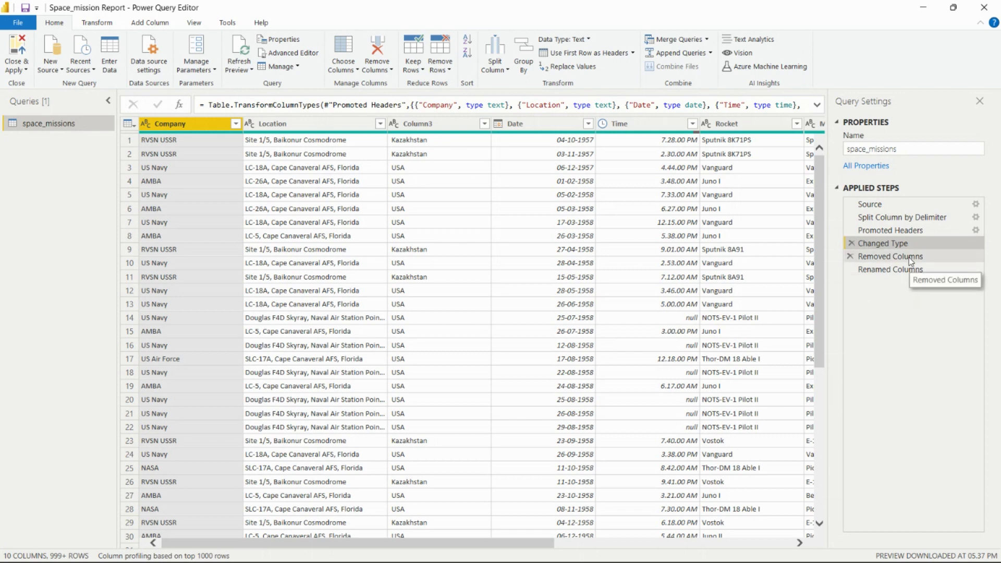
pyautogui.click(890, 257)
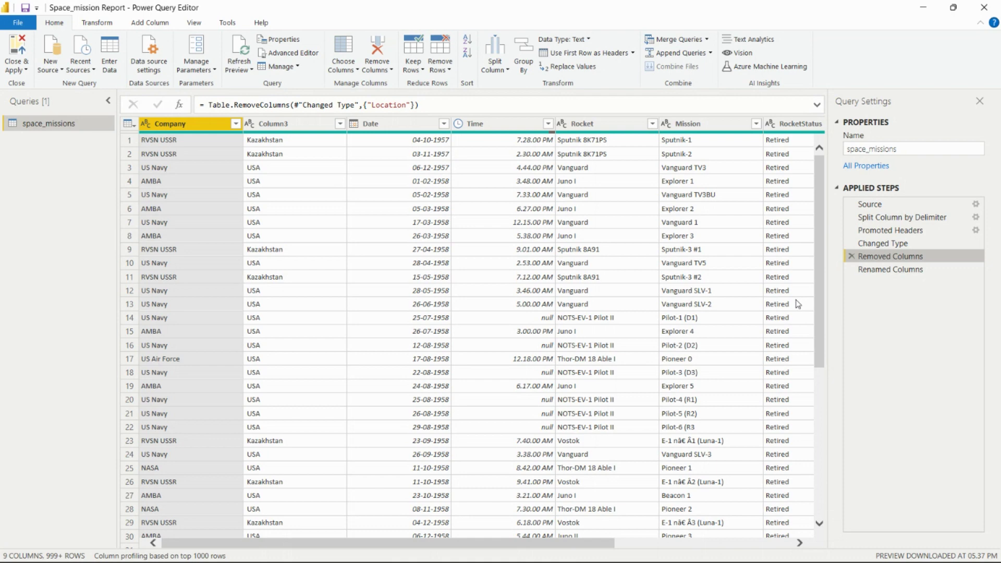
pyautogui.click(889, 273)
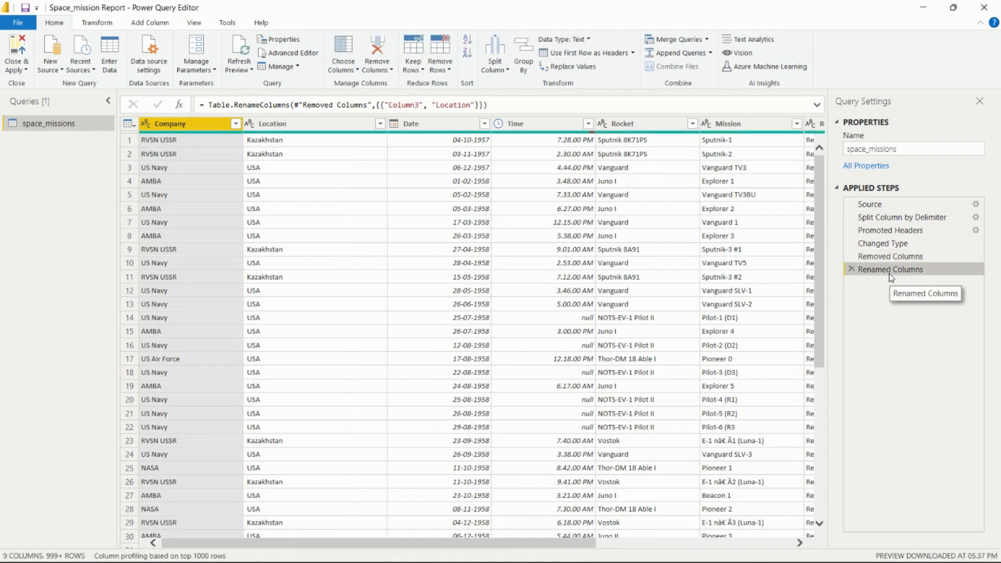
# Close the Power Query Editor, applying the query changes, and return to the Power BI Desktop report.
pyautogui.moveTo(240, 541); pyautogui.dragTo(189, 543)
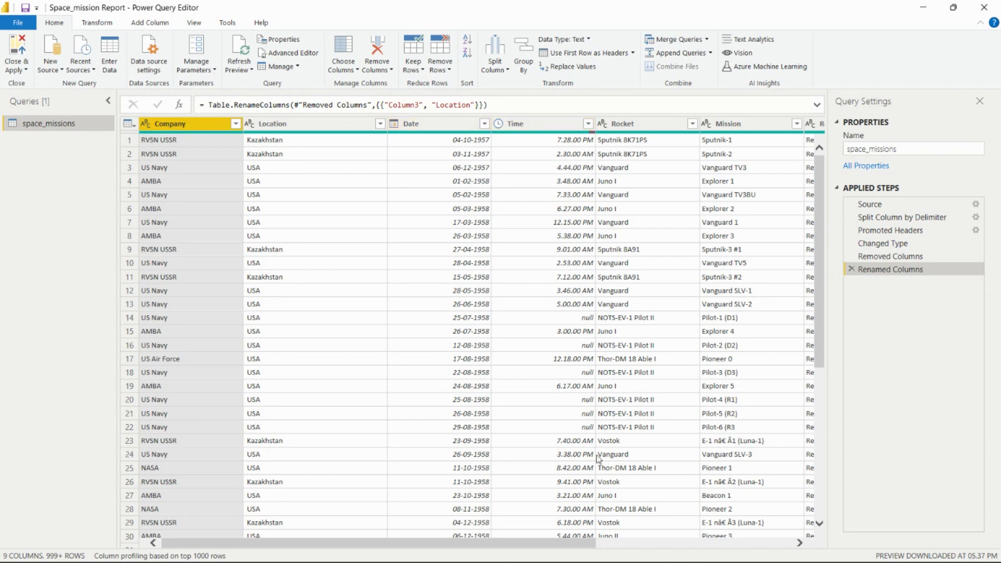
pyautogui.click(25, 71)
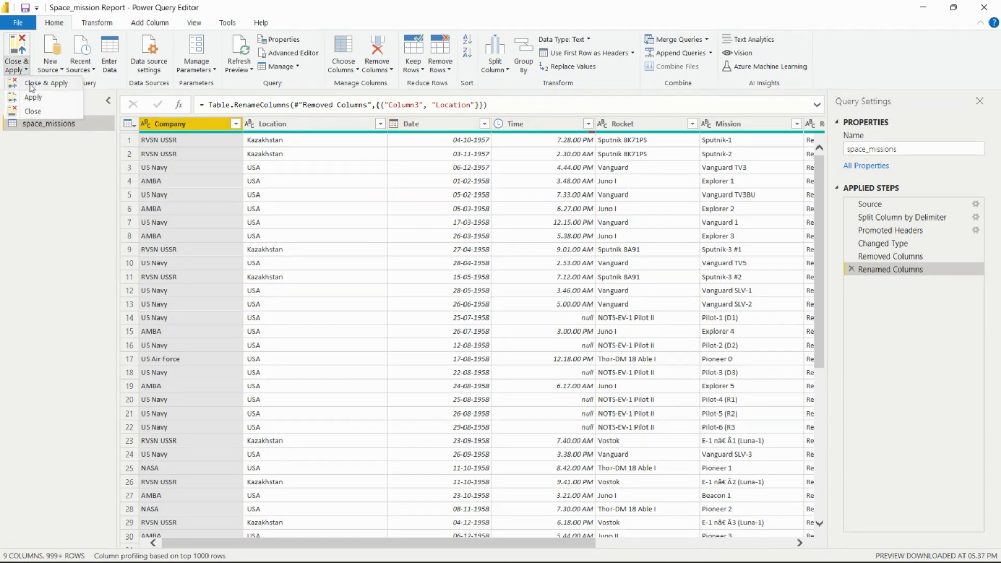
pyautogui.click(31, 83)
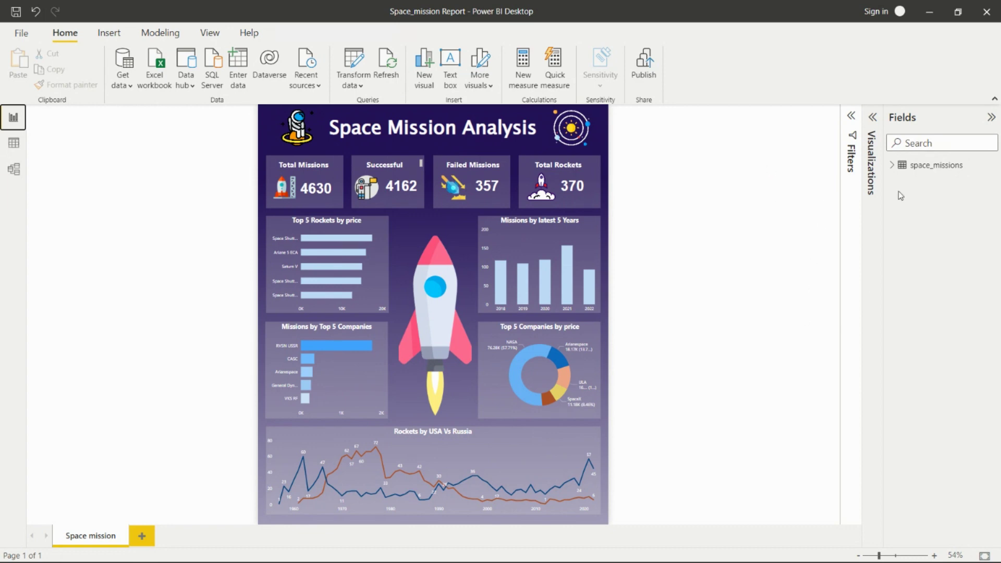
# Expand the space_missions table's fields and show the Visualizations and Filters panes beside the report.
pyautogui.click(891, 166)
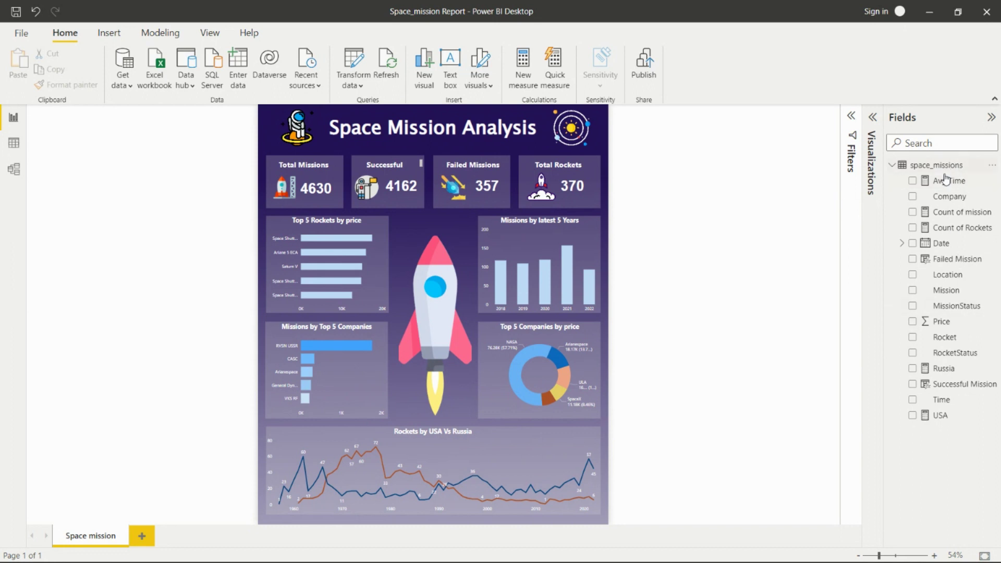
pyautogui.click(871, 117)
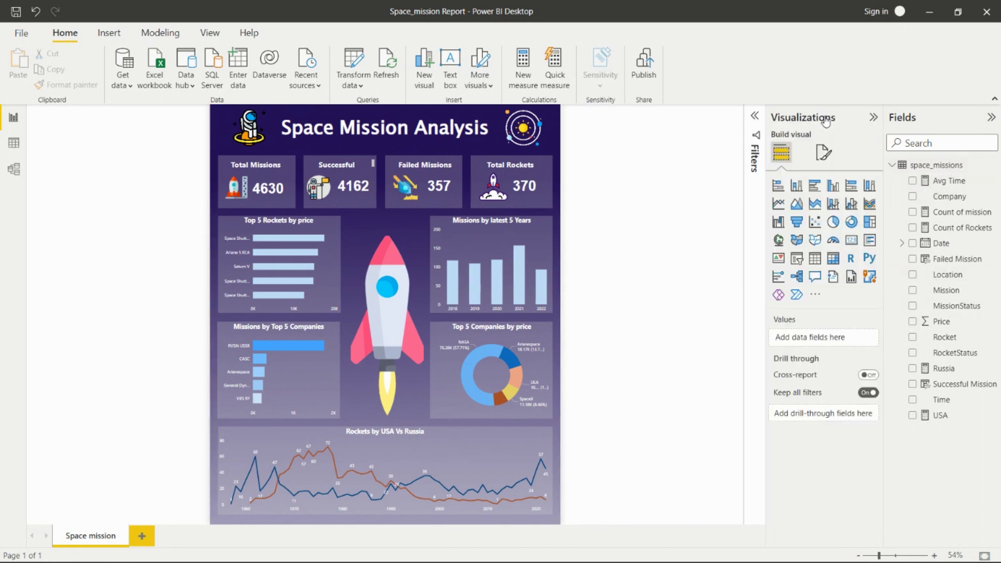
pyautogui.click(750, 117)
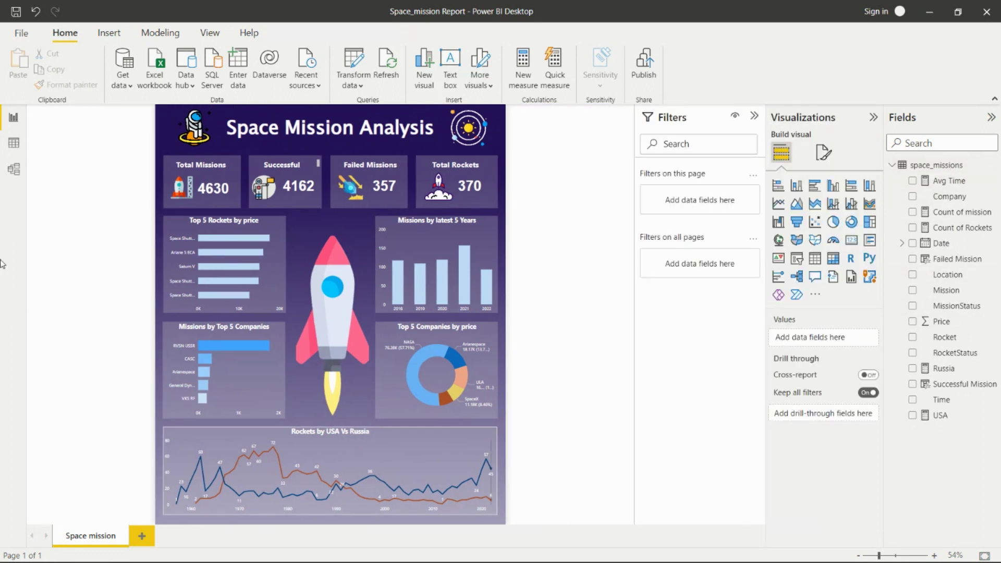
# Open the space_missions table in Data view and look through its columns from Company to RocketStatus.
pyautogui.click(14, 147)
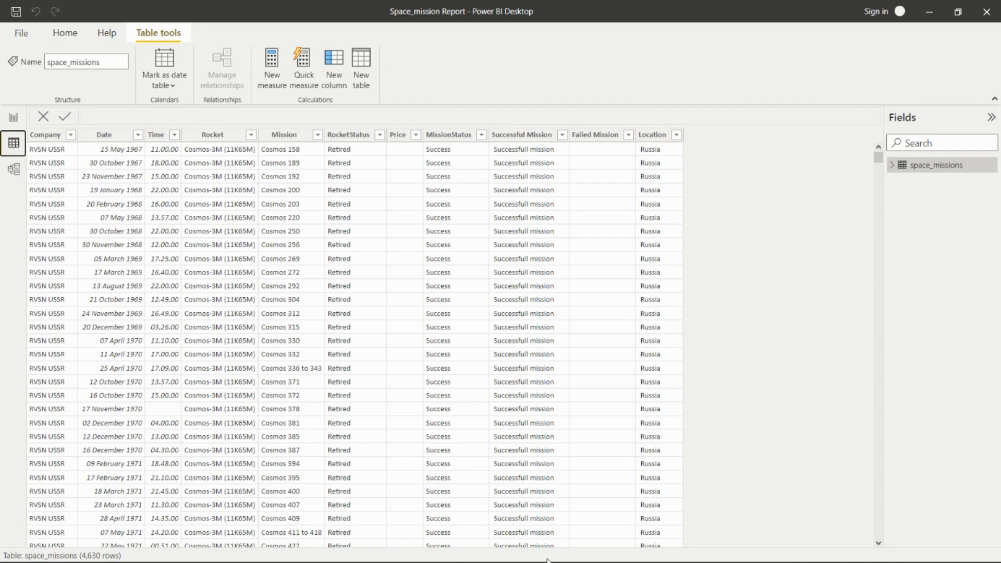
pyautogui.click(46, 135)
pyautogui.click(97, 139)
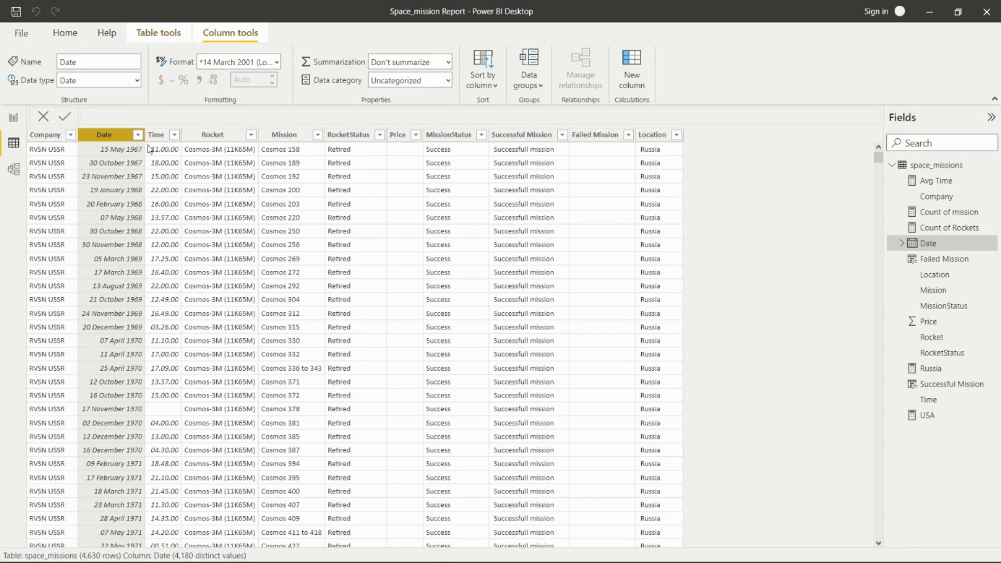
pyautogui.click(156, 139)
pyautogui.click(221, 140)
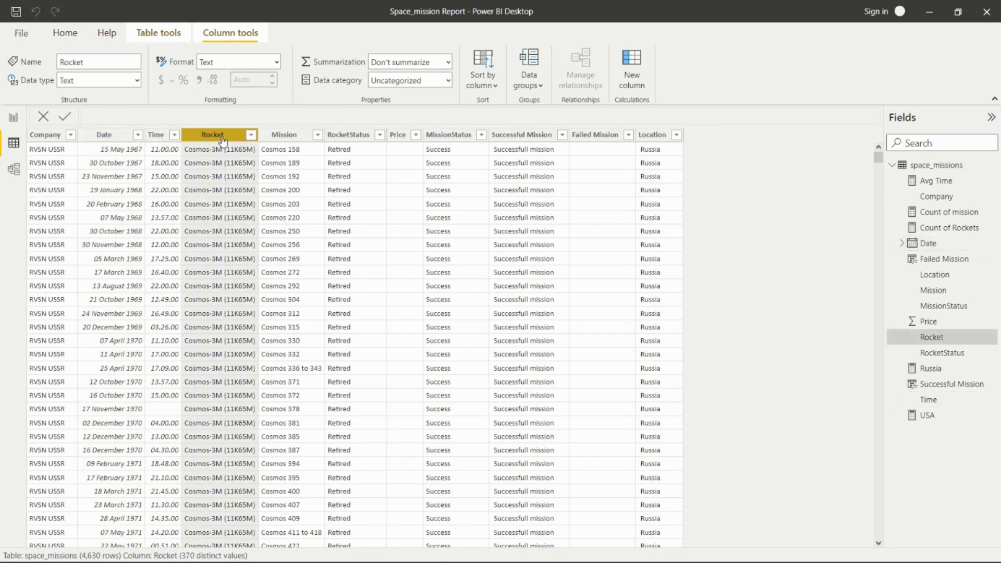
pyautogui.click(292, 139)
pyautogui.click(376, 140)
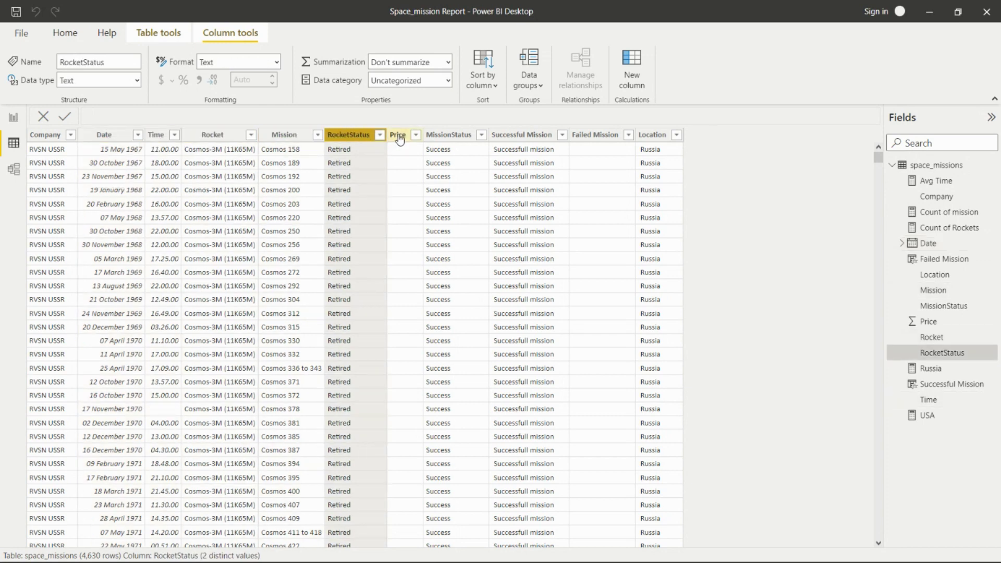
# Review the Price, MissionStatus, Successful Mission, Failed Mission and Location columns, and list the filter values available for Location.
pyautogui.click(398, 140)
pyautogui.click(447, 139)
pyautogui.click(542, 136)
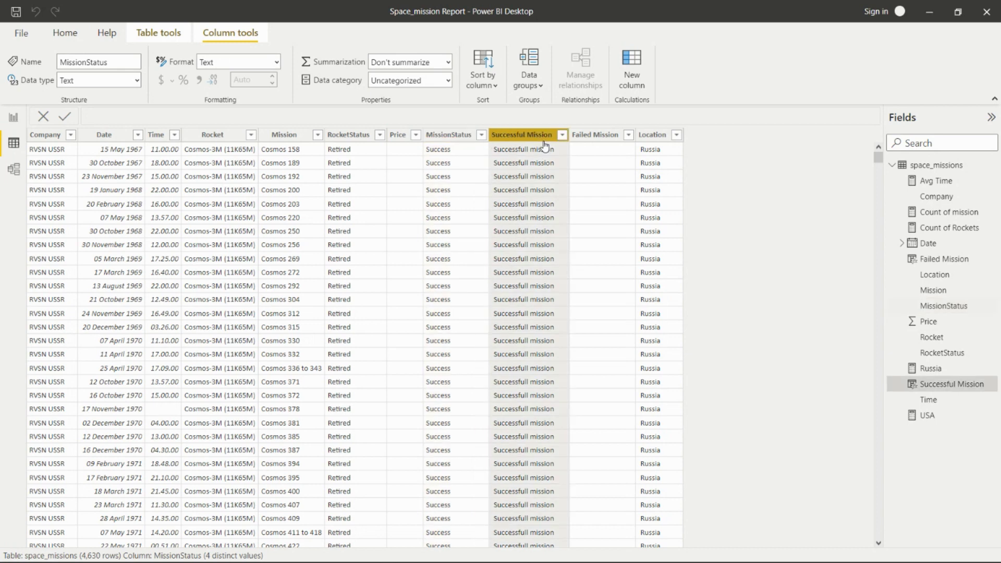
pyautogui.click(594, 136)
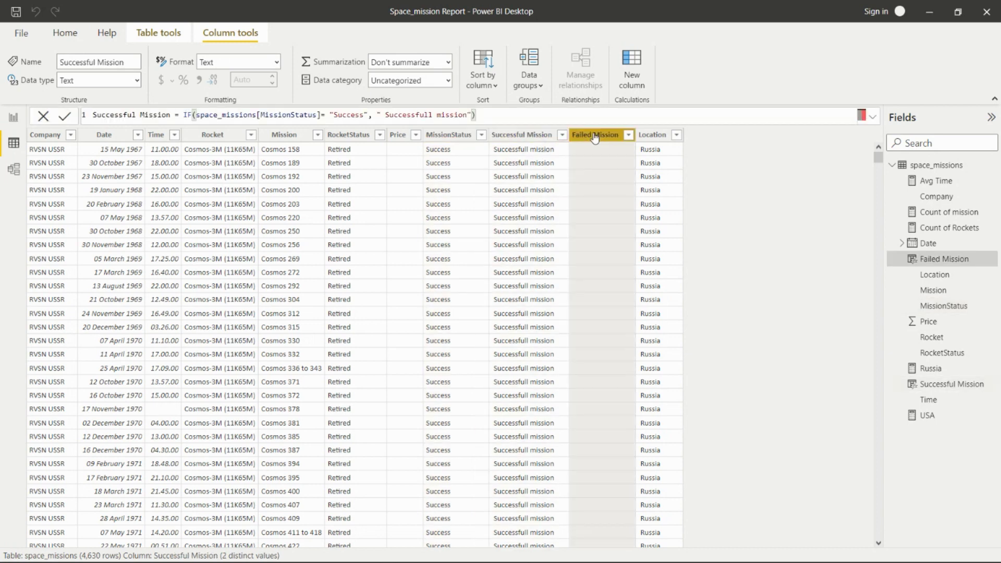
pyautogui.click(651, 138)
pyautogui.click(677, 137)
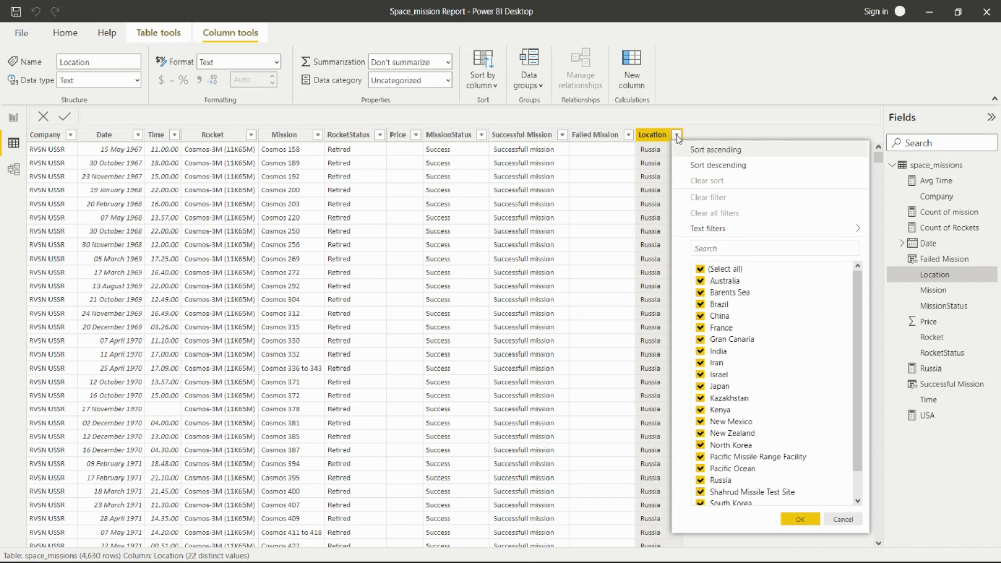
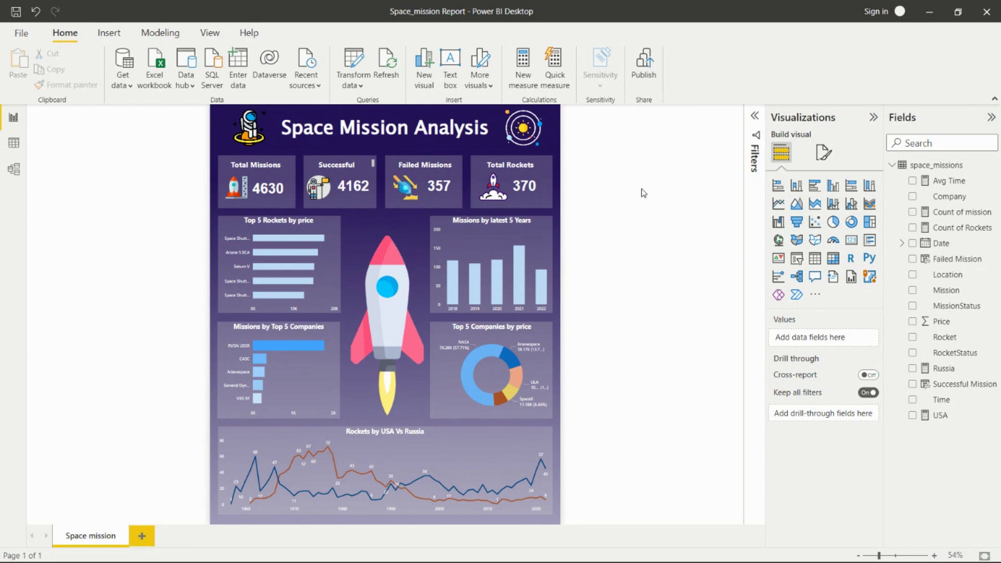
# Review the report page's canvas background settings, including the background image and the available image fit options.
pyautogui.click(822, 154)
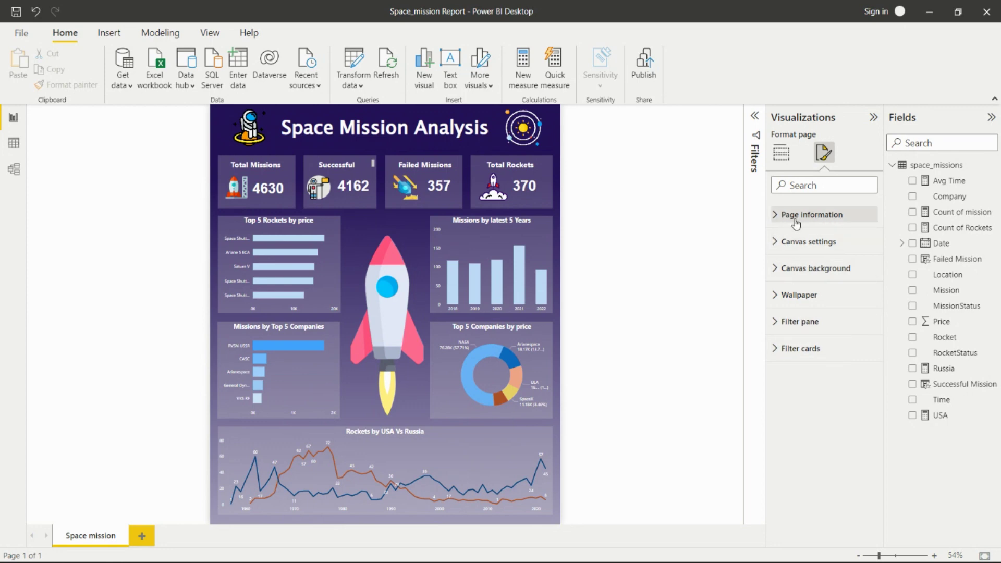
pyautogui.click(782, 270)
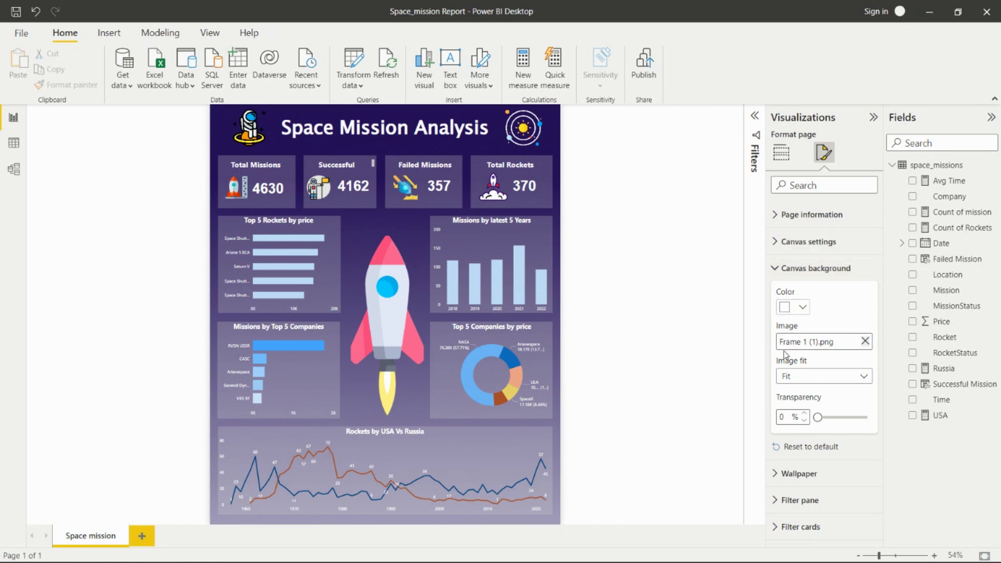
pyautogui.click(807, 380)
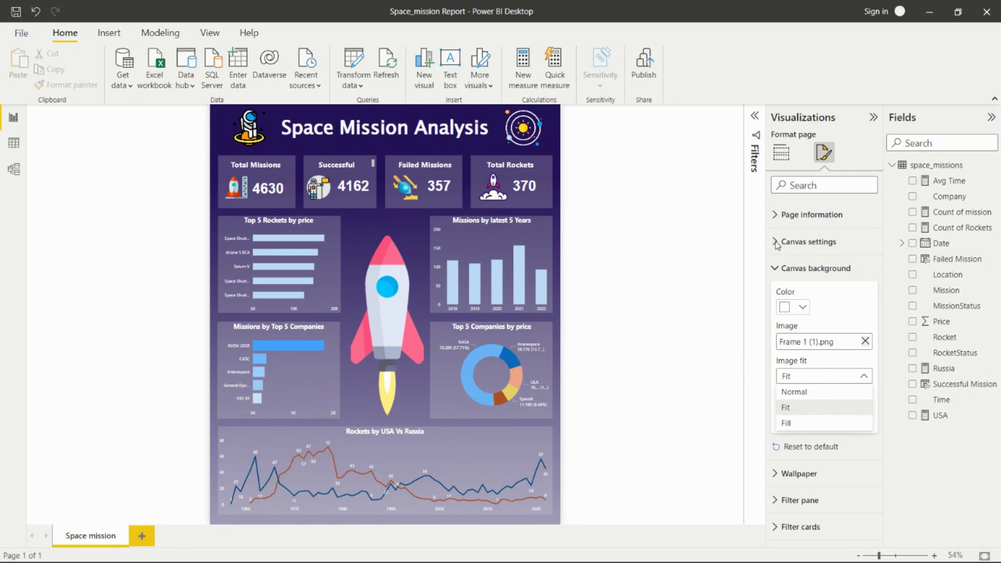
pyautogui.click(775, 271)
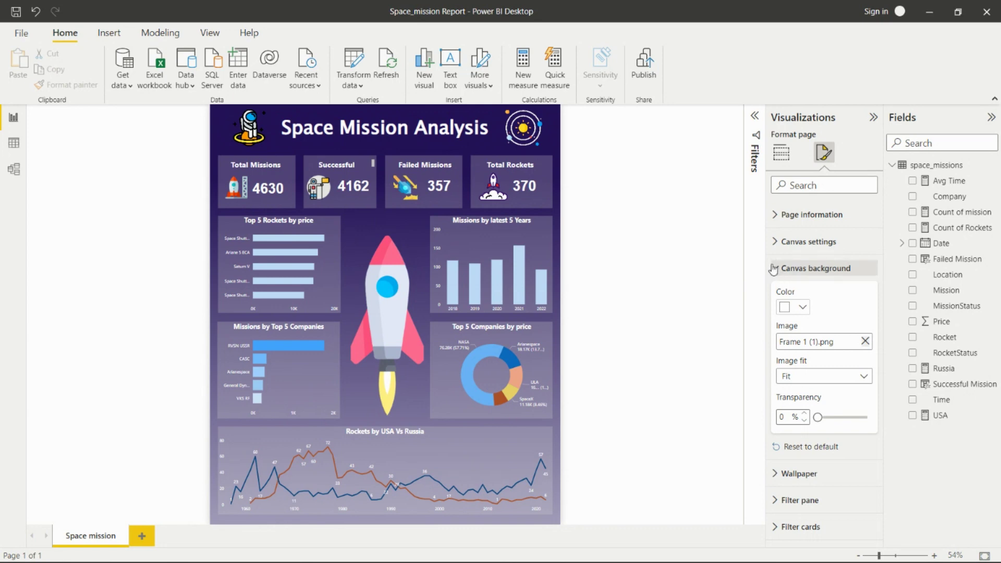
pyautogui.click(775, 269)
# Review the report page's canvas settings, checking the available page types and the custom height and width.
pyautogui.click(791, 244)
pyautogui.click(857, 280)
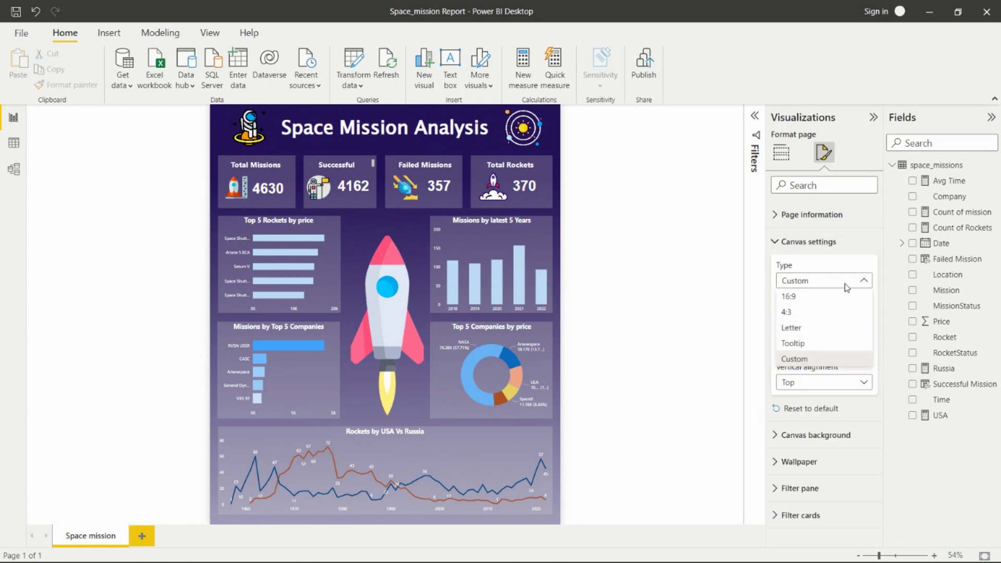
pyautogui.click(677, 284)
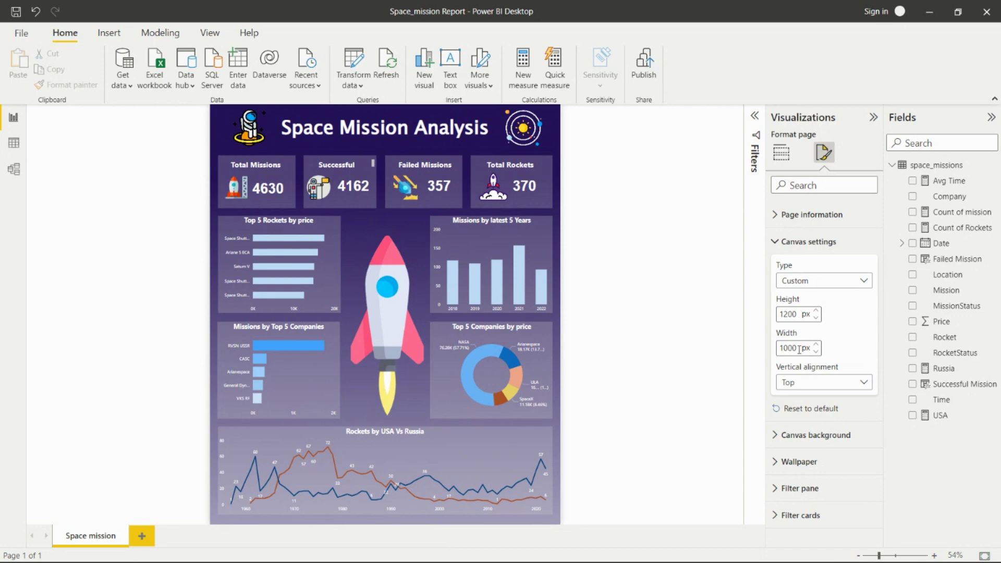
pyautogui.click(775, 244)
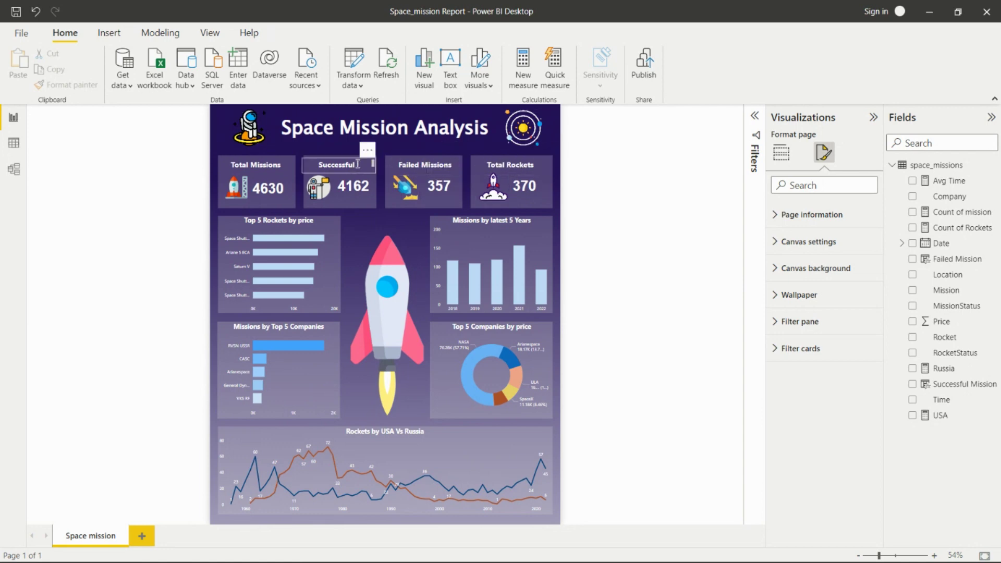
pyautogui.click(605, 170)
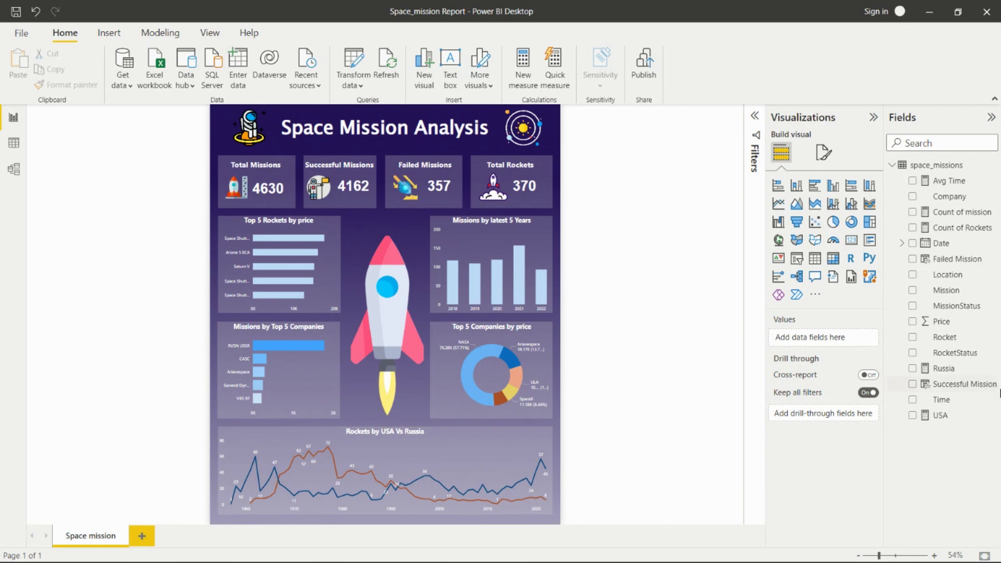
# Examine the formulas behind the Count of mission measure and the Successful Mission and Failed Mission calculated columns.
pyautogui.click(966, 216)
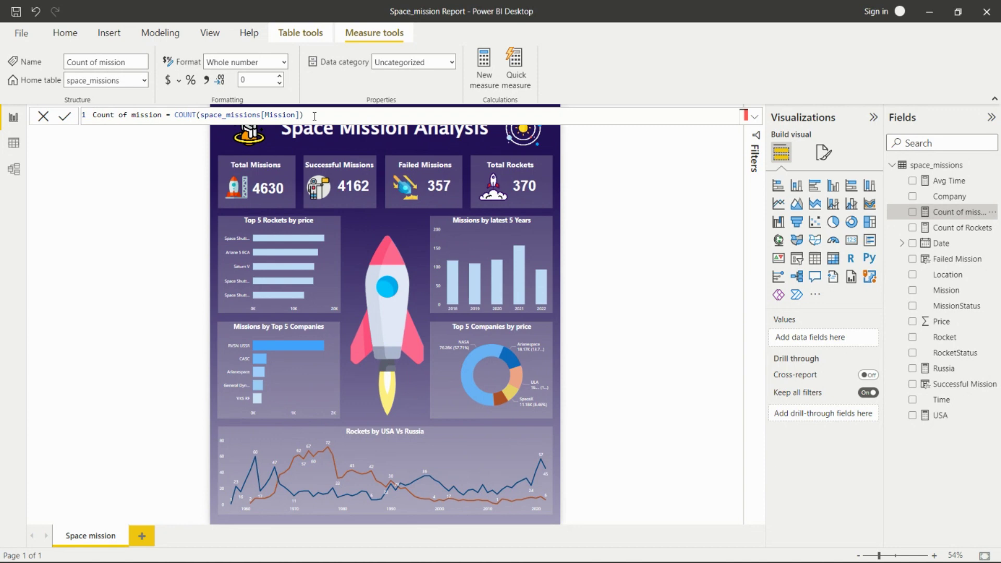
pyautogui.click(42, 115)
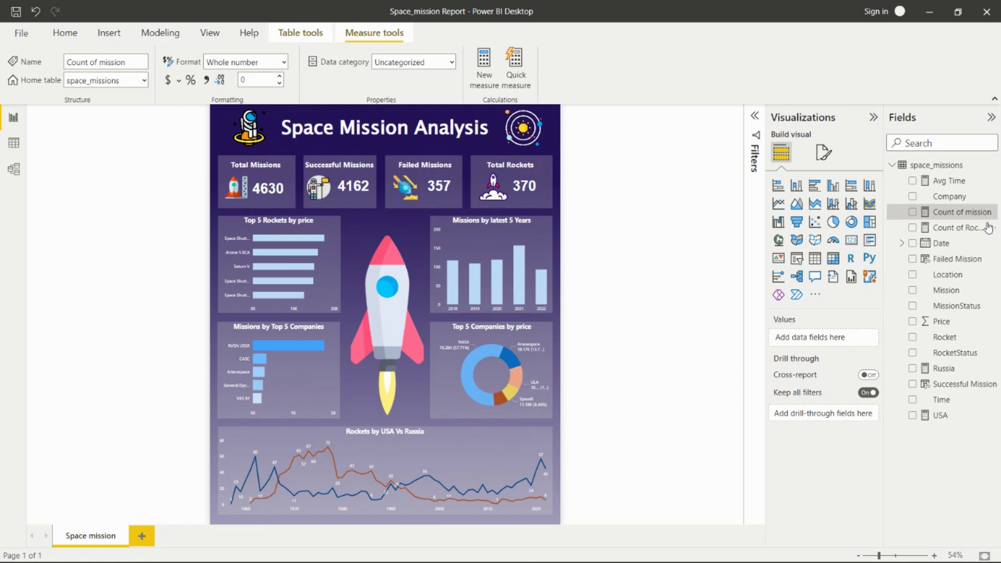
pyautogui.click(947, 389)
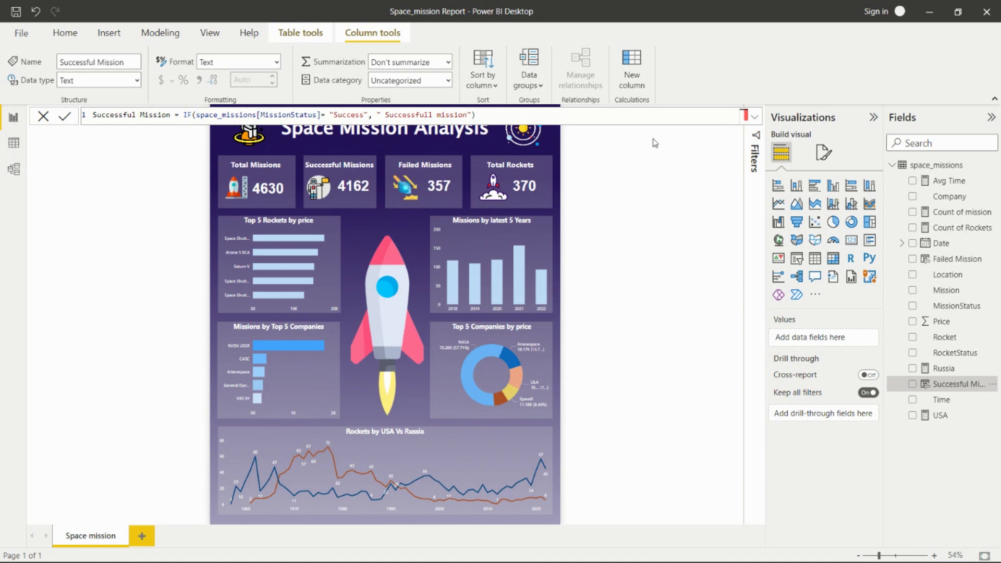
pyautogui.click(945, 259)
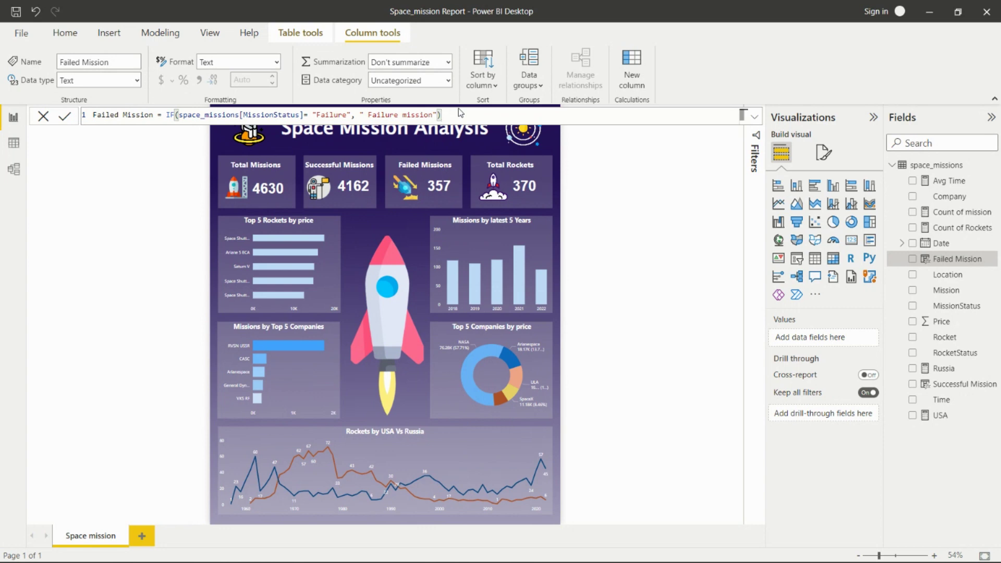
pyautogui.click(44, 117)
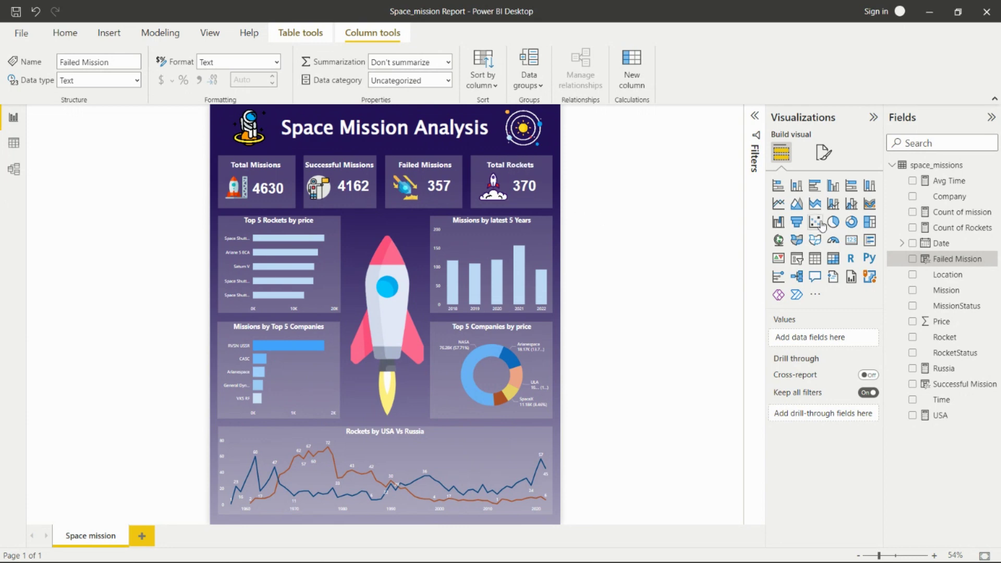
# Examine the formula of the Count of Rockets measure, leaving it as it is.
pyautogui.moveTo(961, 230); pyautogui.dragTo(959, 233)
pyautogui.click(959, 233)
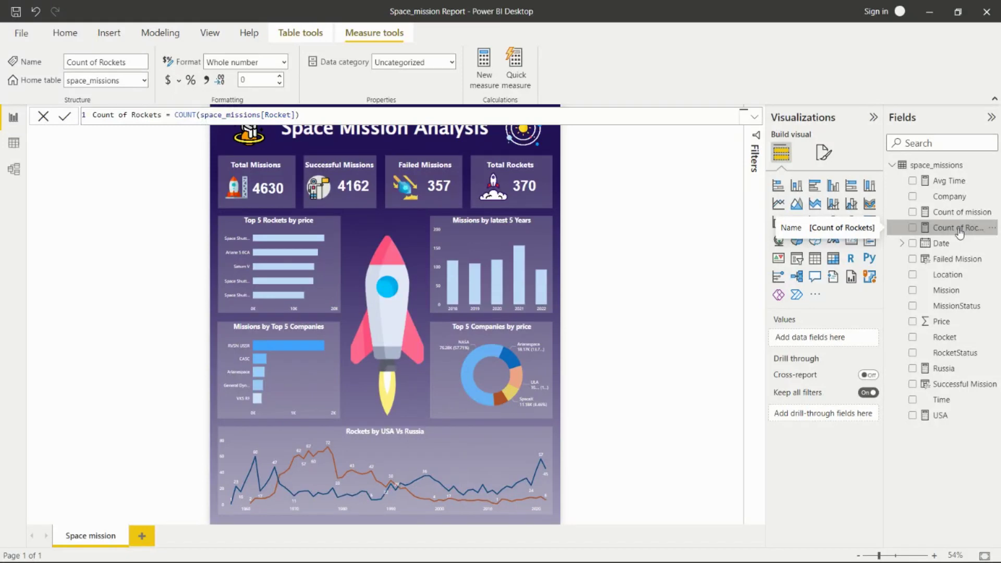
pyautogui.click(696, 196)
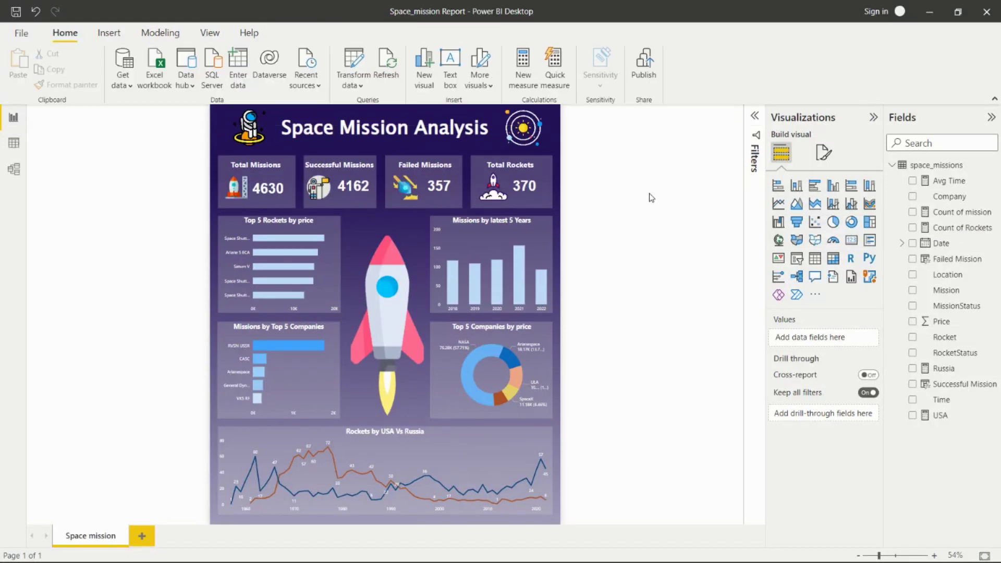
# Inspect the Top 5 Rockets by price chart's axis fields, its Top N filter on Rocket and the Space Shuttle Discovery bar's details.
pyautogui.click(286, 234)
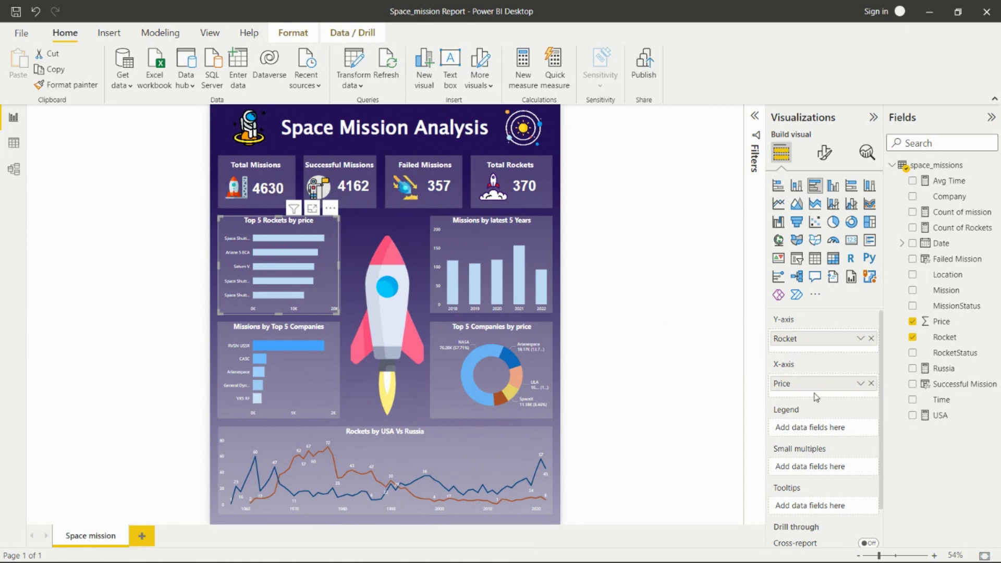
pyautogui.click(755, 116)
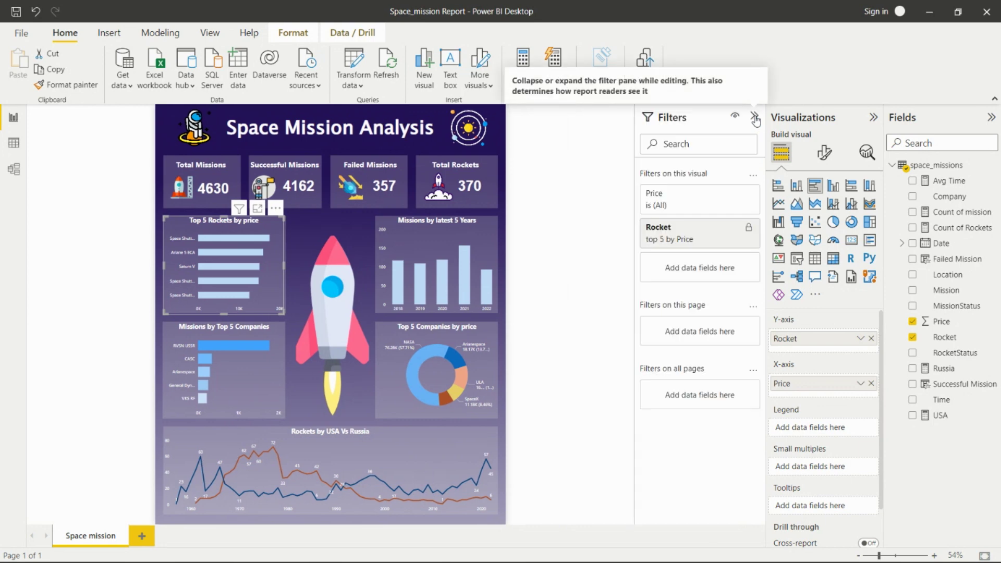
pyautogui.click(658, 241)
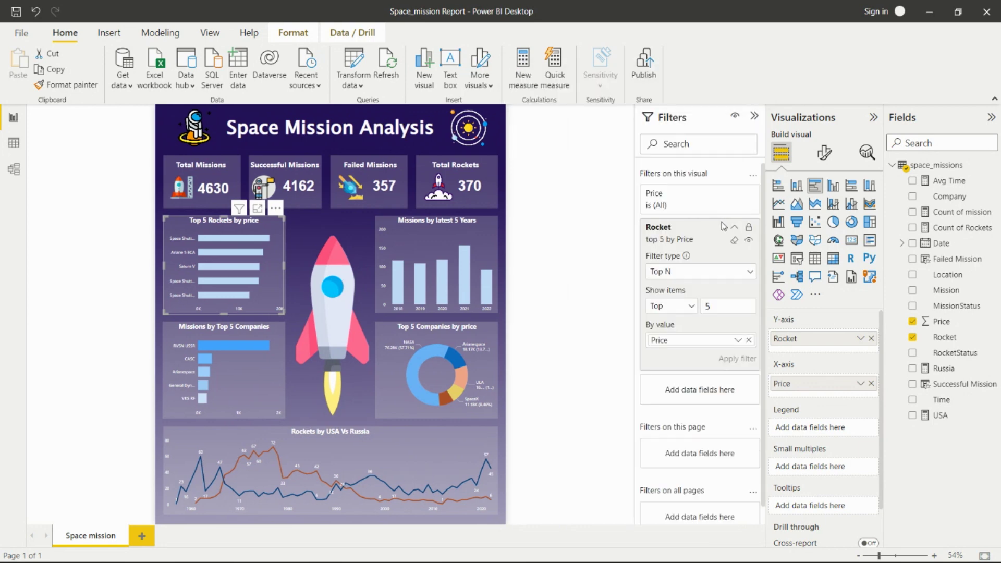
pyautogui.click(751, 270)
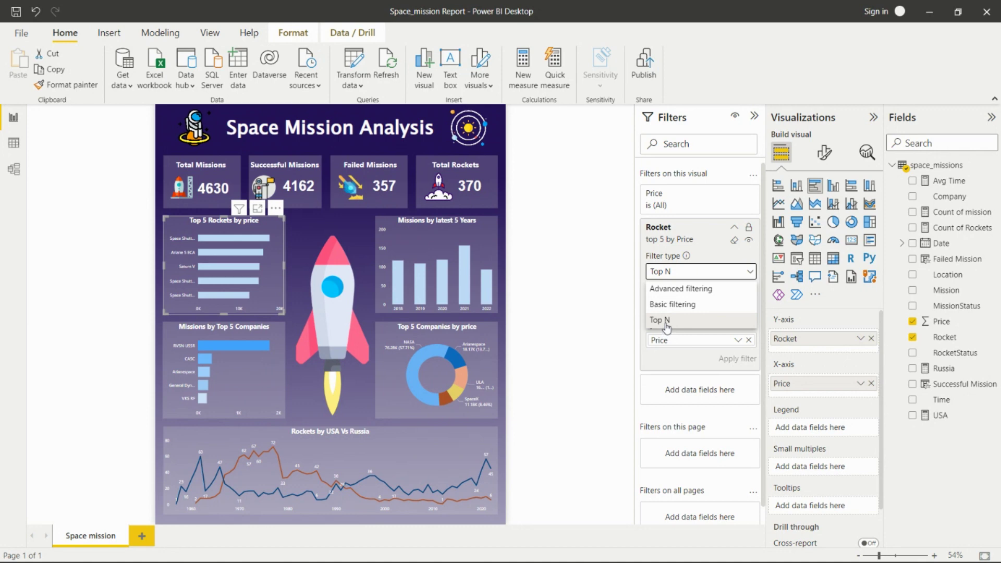
pyautogui.click(602, 336)
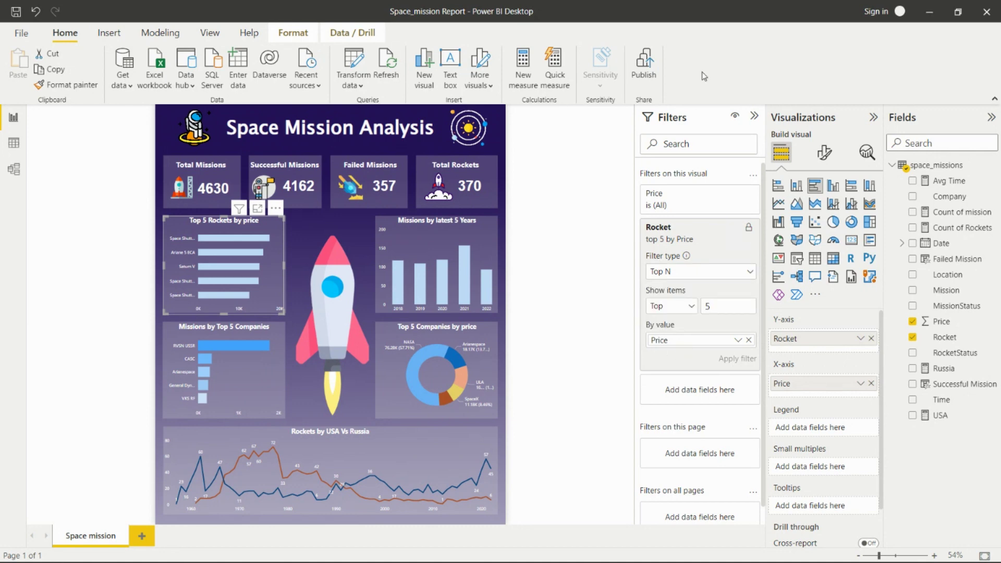
pyautogui.click(755, 117)
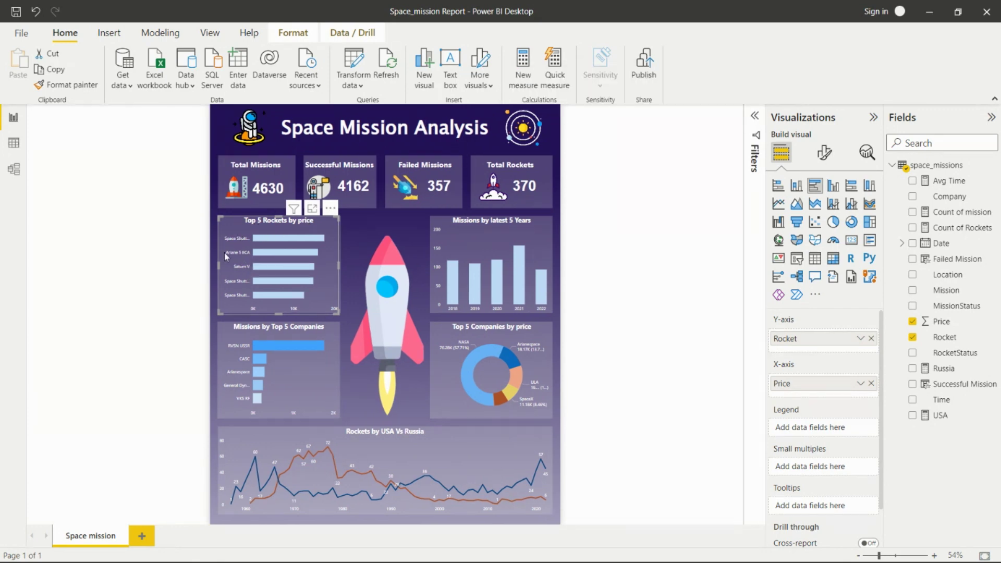
pyautogui.moveTo(263, 243)
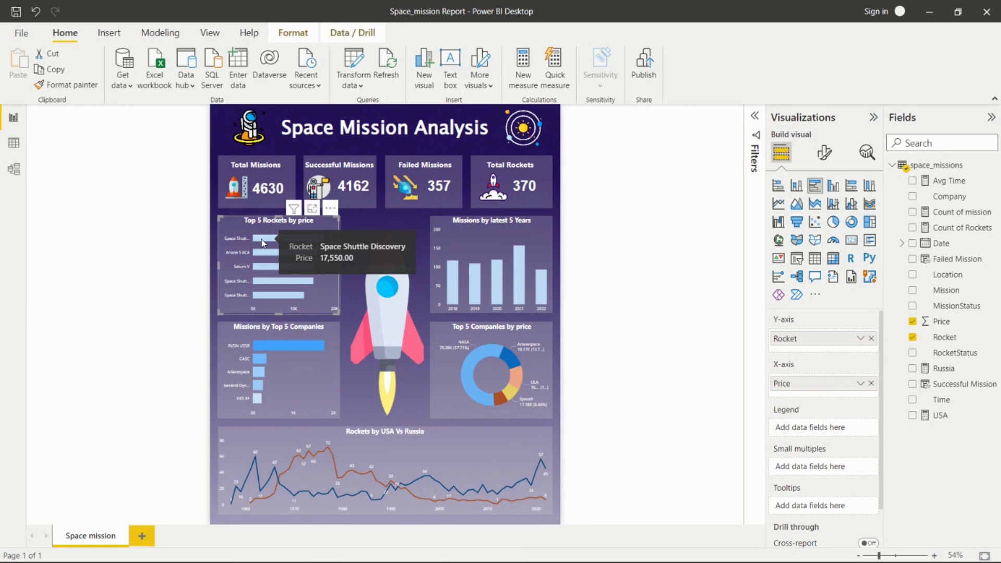
pyautogui.click(369, 223)
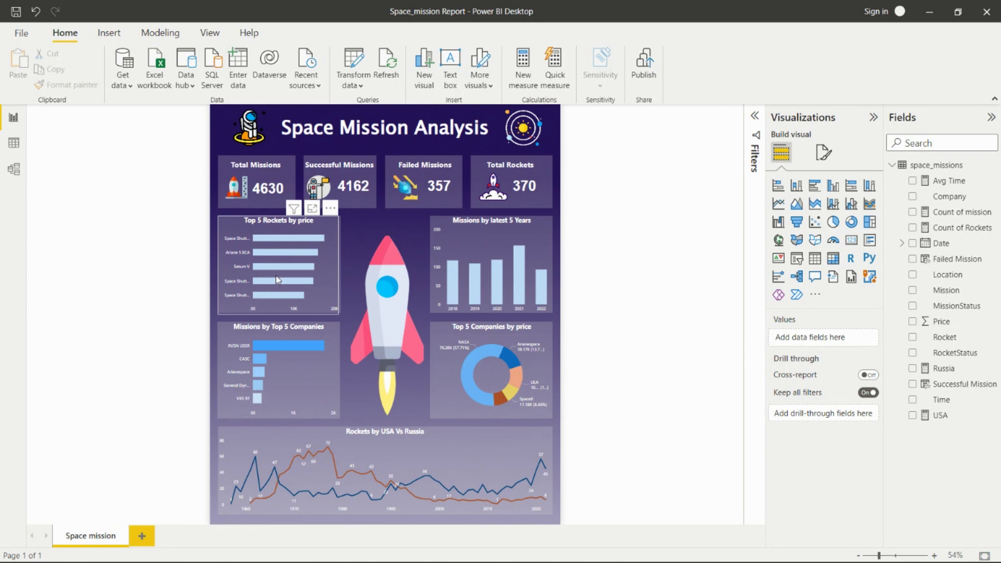
# Inspect the axis fields of the Missions by latest 5 Years column chart and check its yearly columns.
pyautogui.click(476, 236)
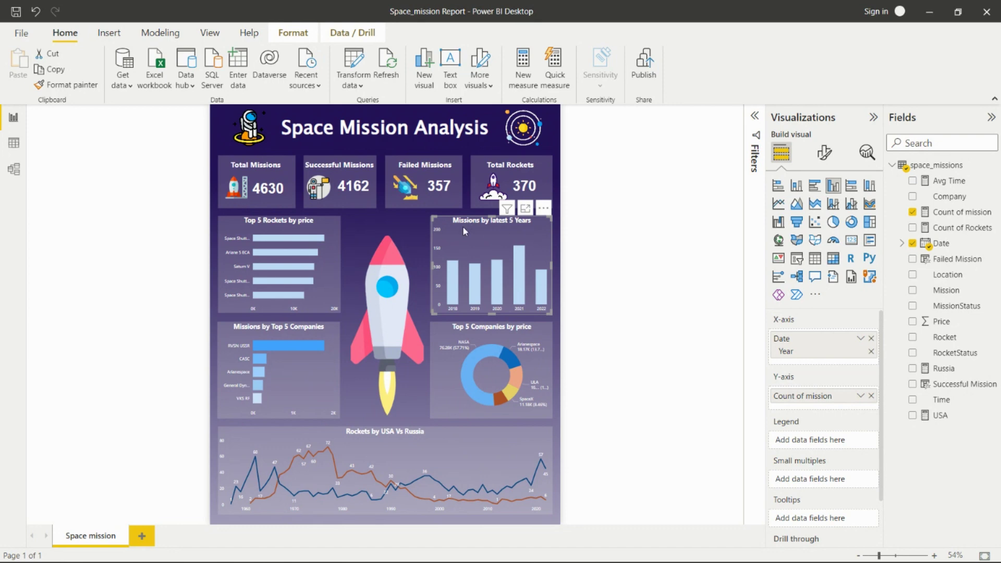
pyautogui.moveTo(451, 299)
pyautogui.click(388, 219)
pyautogui.moveTo(521, 292)
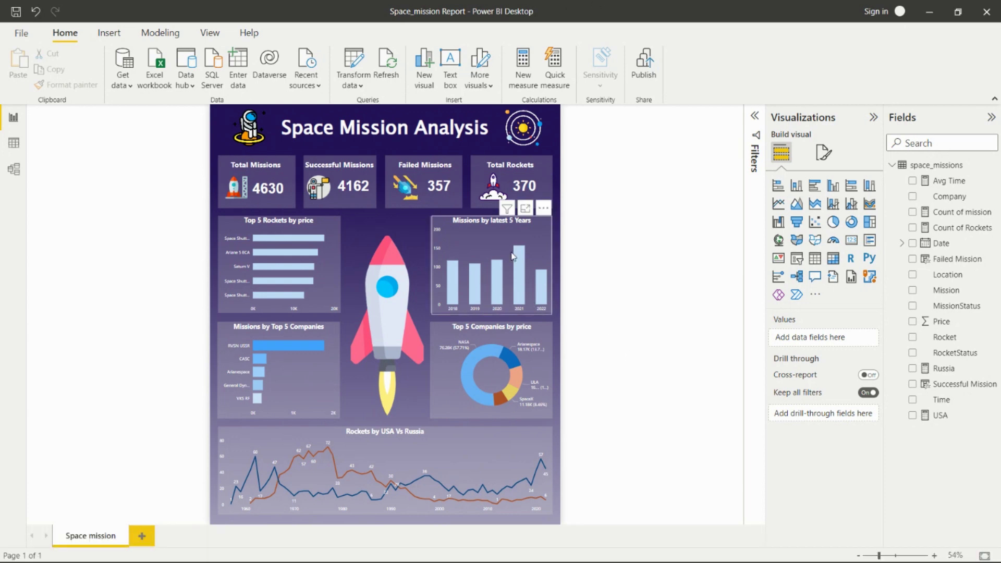
# Inspect the Date - Year filter on the Missions by latest 5 Years chart, keeping Basic filtering and checking which years are selected.
pyautogui.click(480, 245)
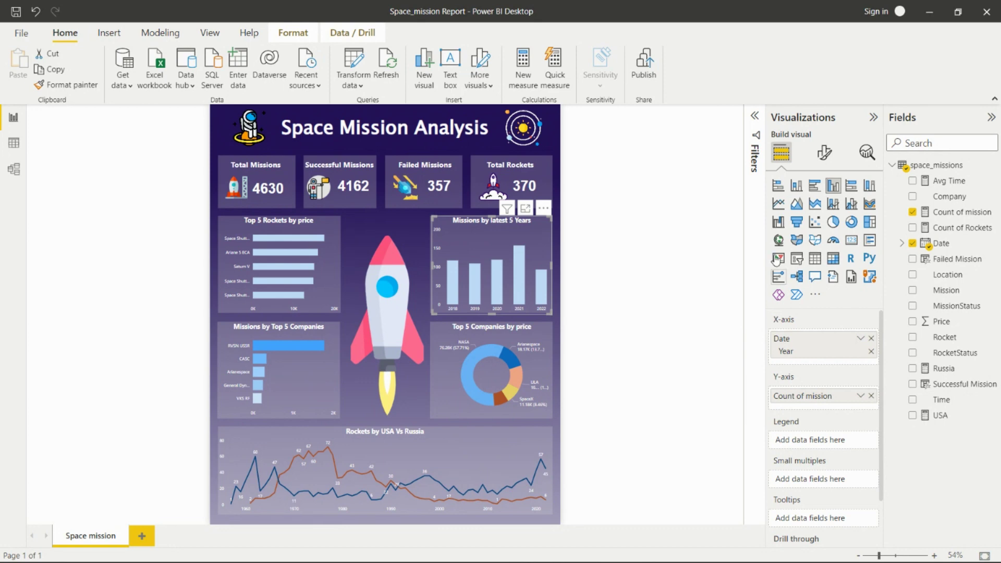
pyautogui.click(754, 116)
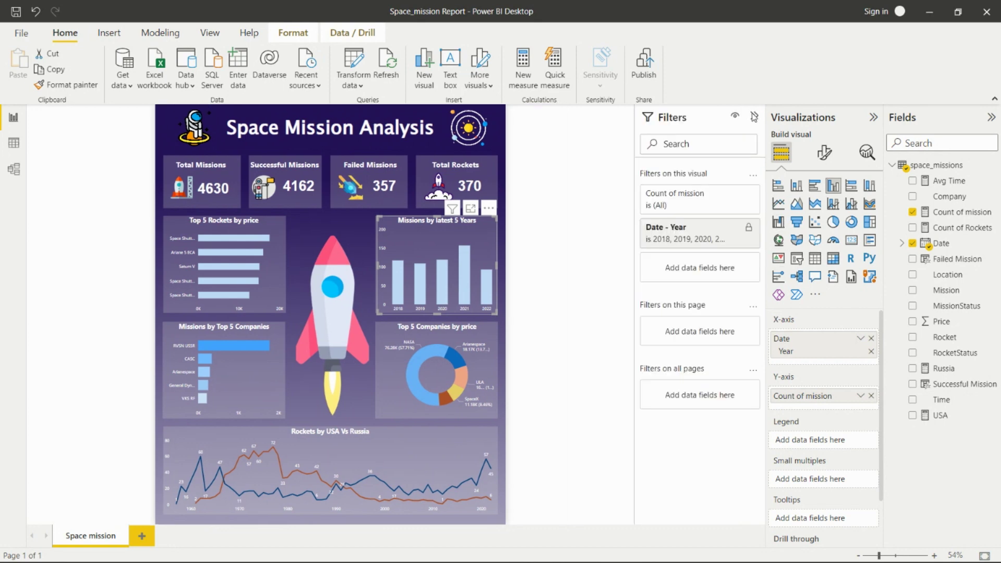
pyautogui.click(709, 233)
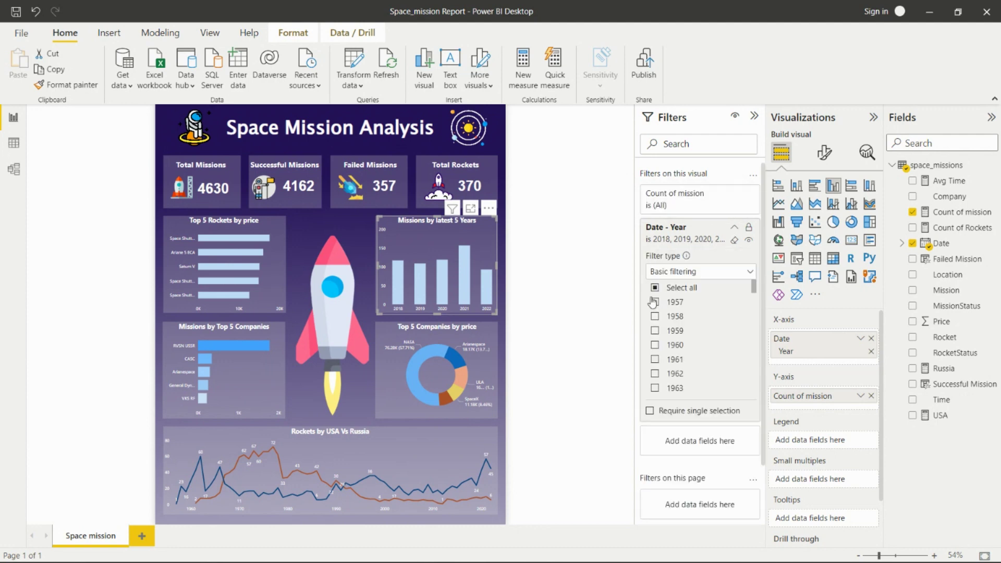
pyautogui.click(747, 275)
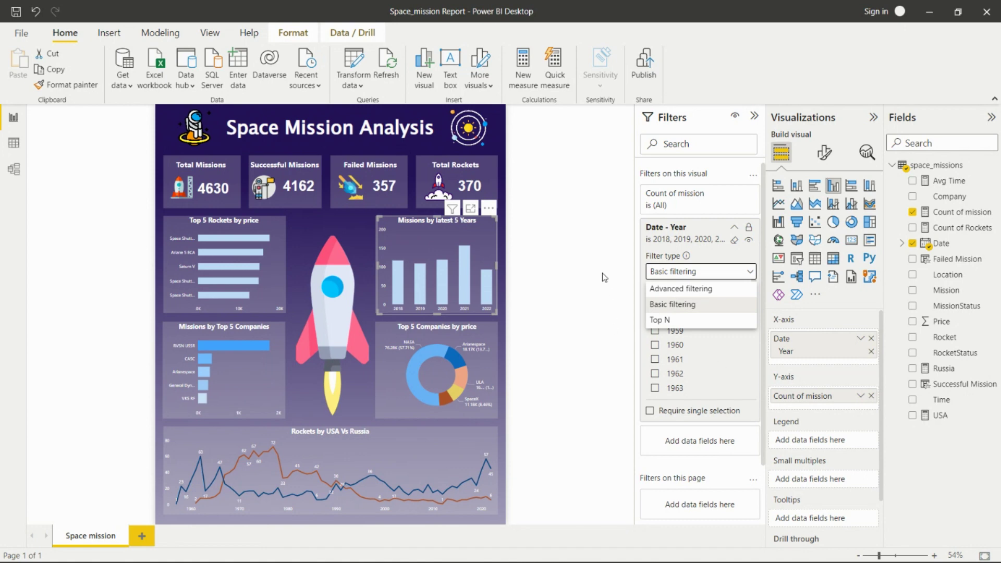
pyautogui.click(673, 304)
pyautogui.scroll(-3, 698, 342)
pyautogui.scroll(-7, 700, 344)
pyautogui.moveTo(757, 350); pyautogui.dragTo(755, 391)
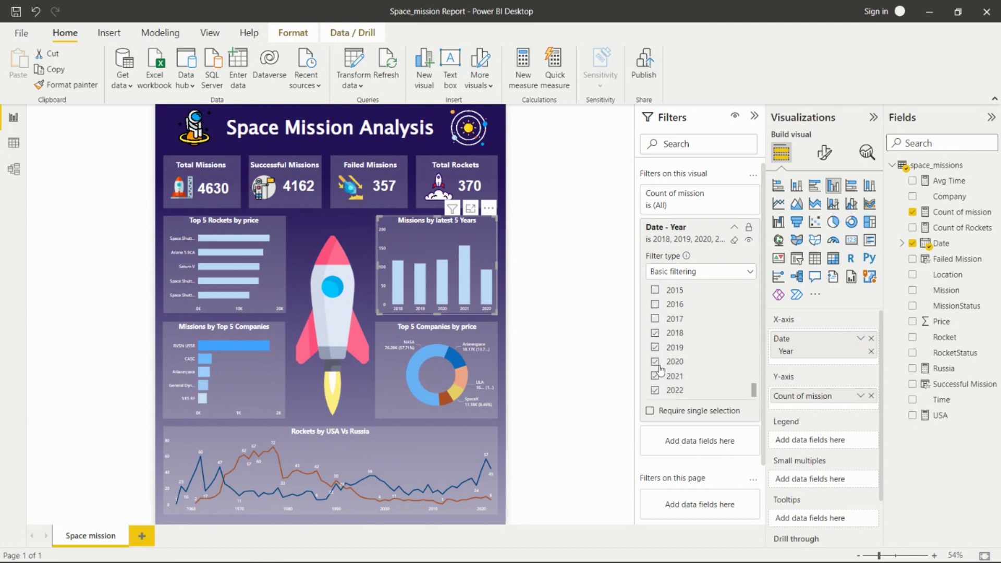
pyautogui.click(753, 116)
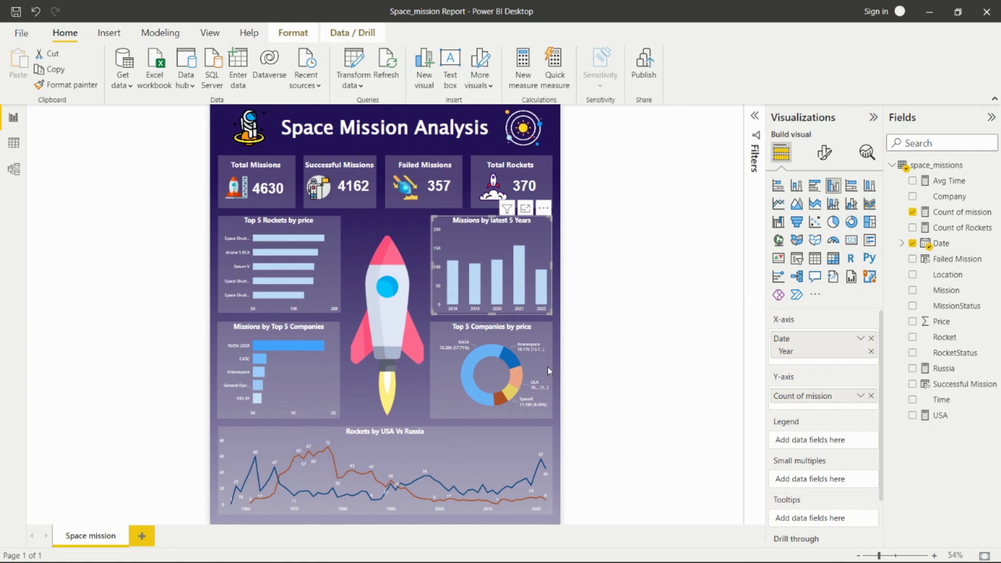
pyautogui.click(402, 226)
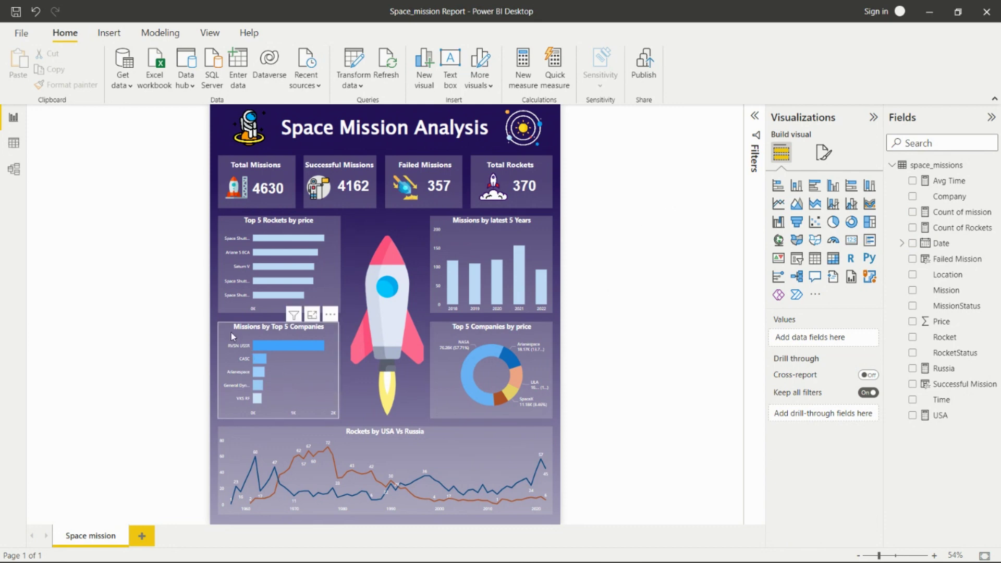
# Inspect the RVSN USSR bar and fields of Missions by Top 5 Companies, and the legend and value fields of the Top 5 Companies by price donut.
pyautogui.moveTo(276, 348)
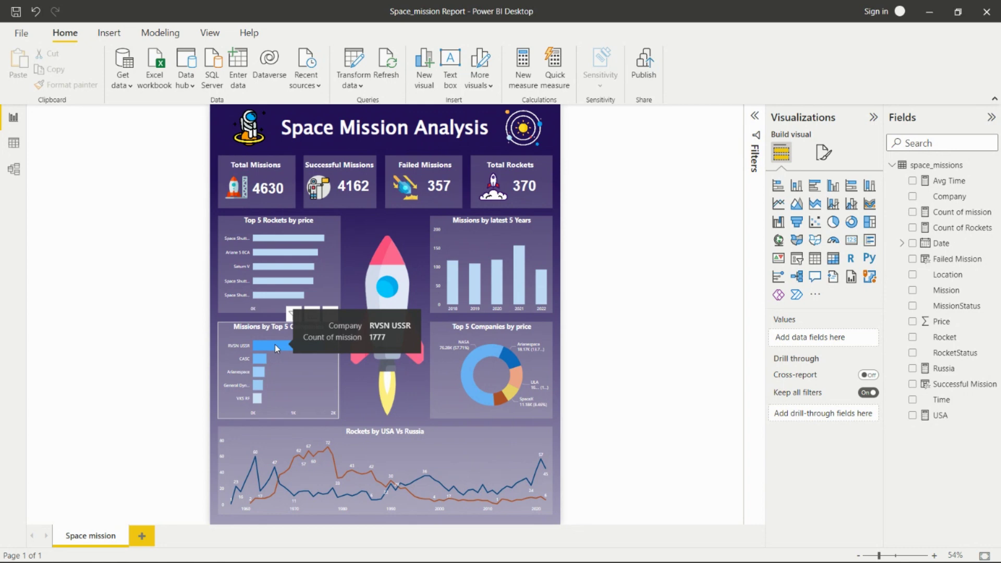
pyautogui.click(293, 389)
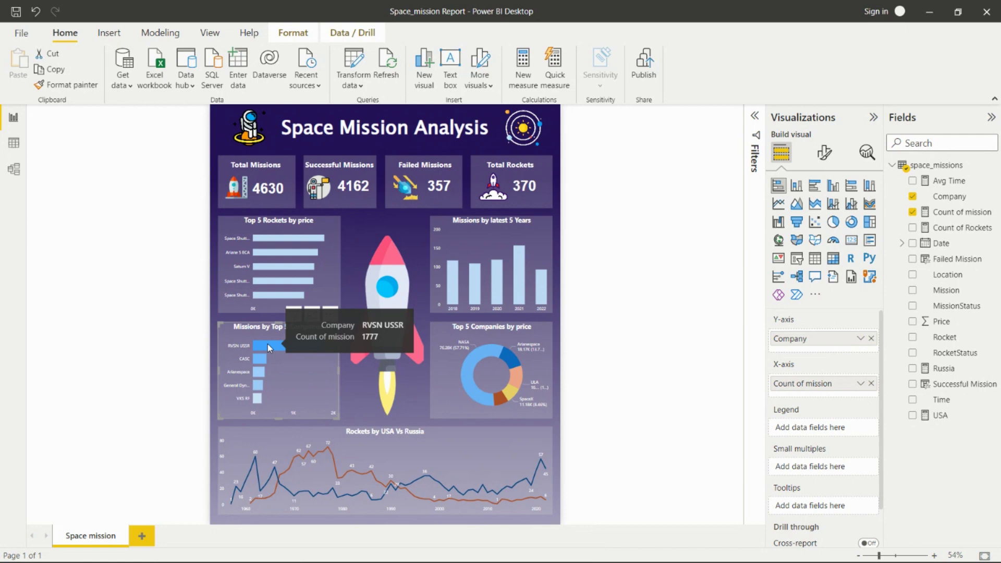
pyautogui.click(352, 411)
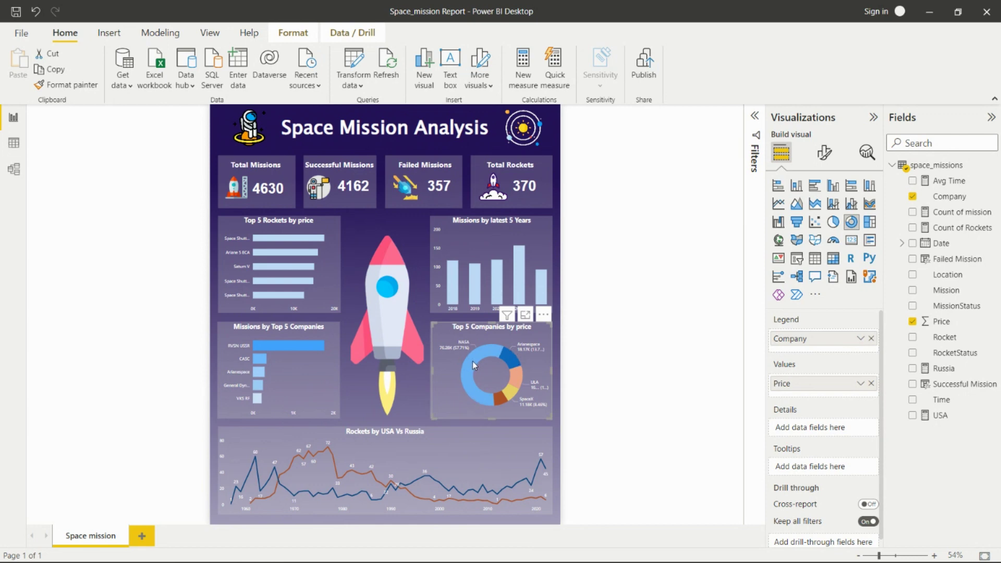
pyautogui.moveTo(473, 362)
pyautogui.click(420, 321)
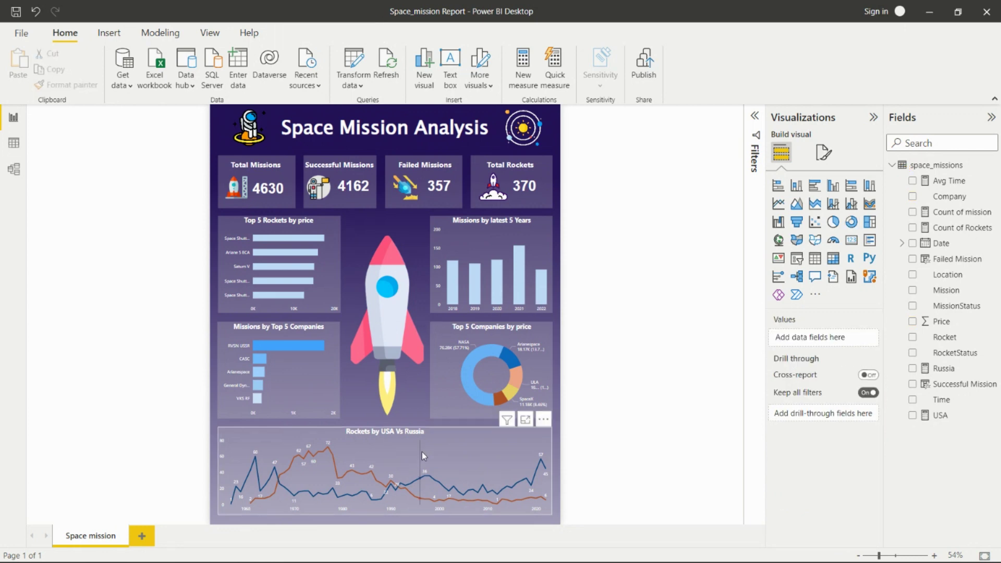
# Inspect the Rockets by USA Vs Russia line chart's axis and legend fields and its yearly values for both countries.
pyautogui.click(439, 436)
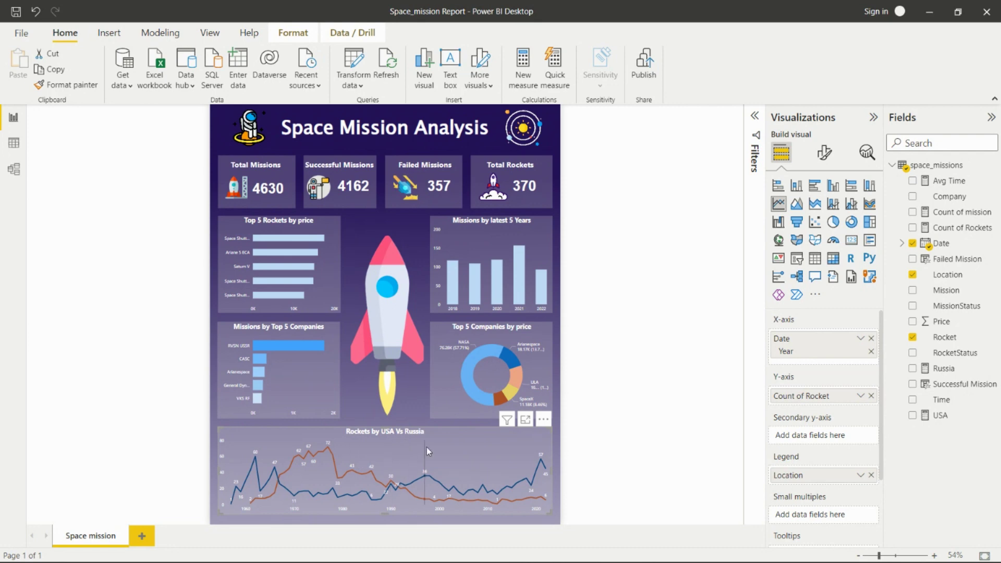
pyautogui.moveTo(402, 446)
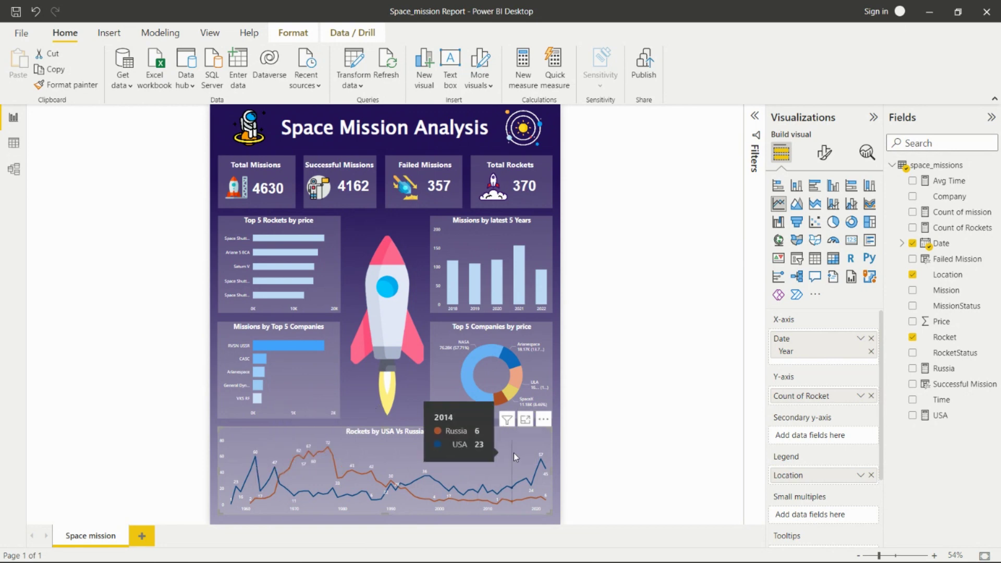
pyautogui.click(351, 391)
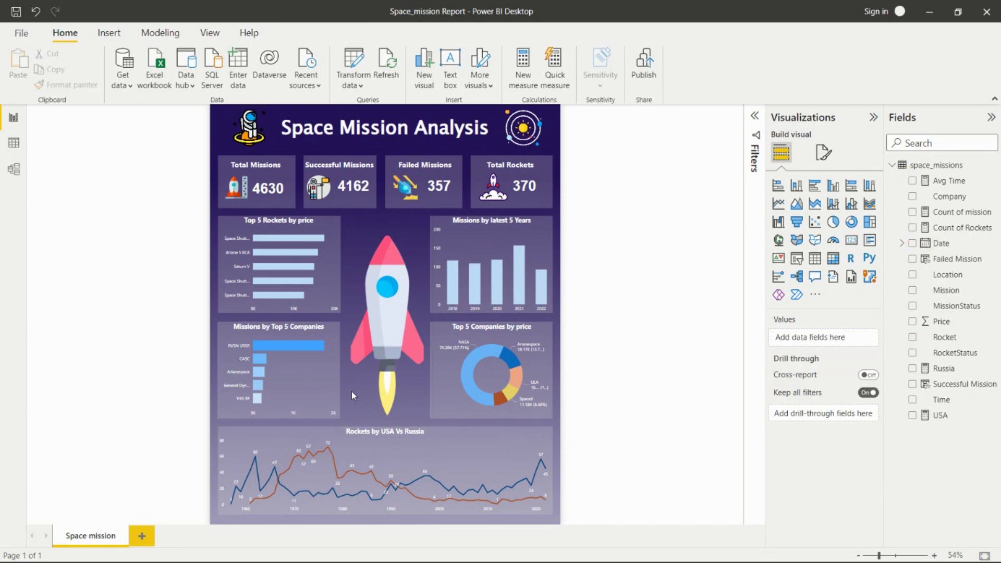